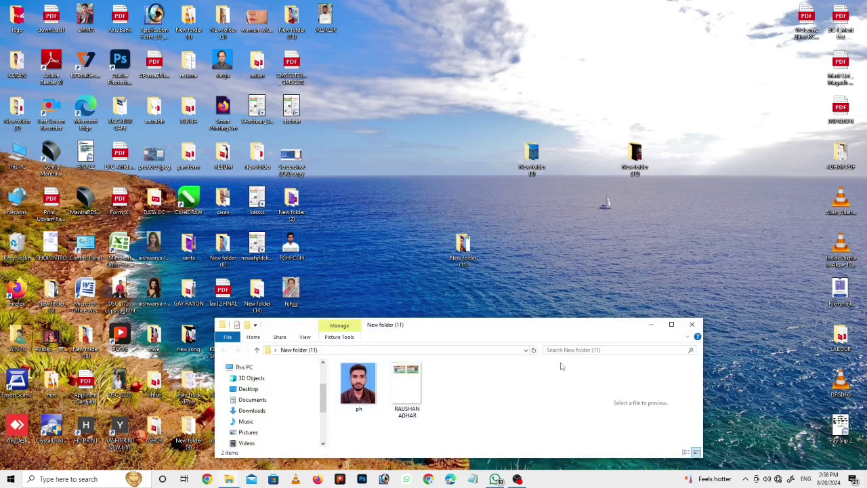
Step: Maximize the folder window and inspect the ID card scan in Photos, zooming and panning across it
left_click_drag(667, 328, 485, 2)
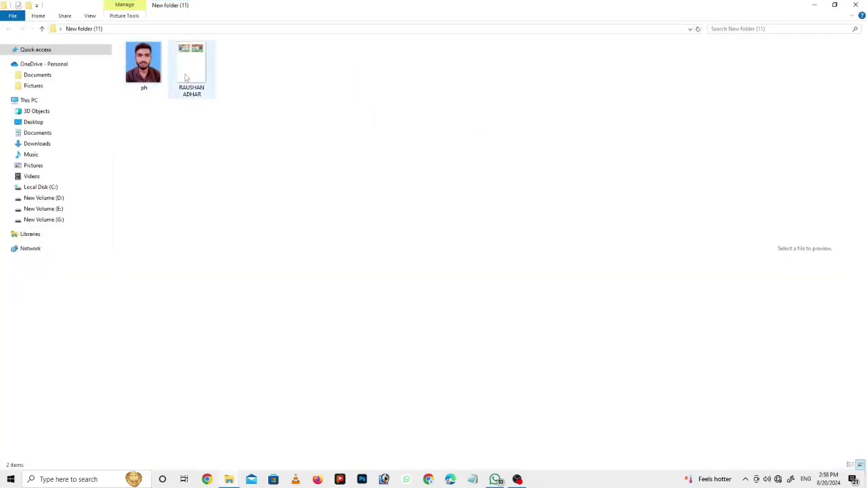
double_click(185, 77)
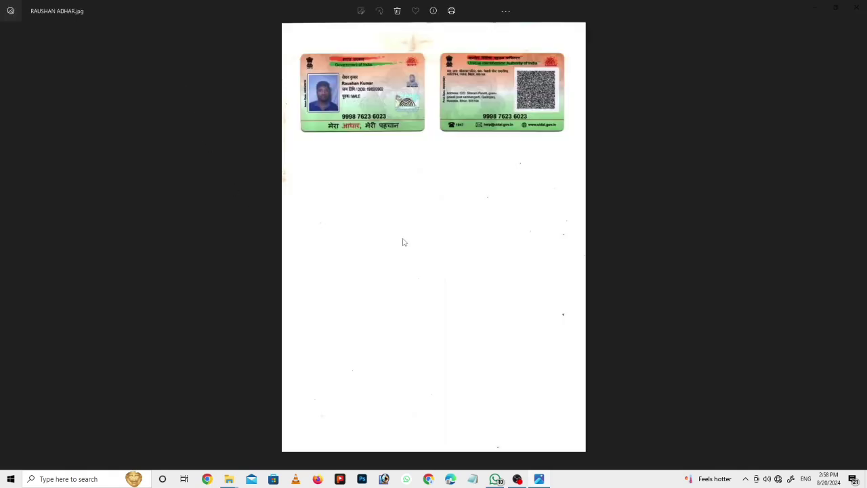
double_click(421, 240)
left_click_drag(627, 93, 482, 415)
double_click(422, 262)
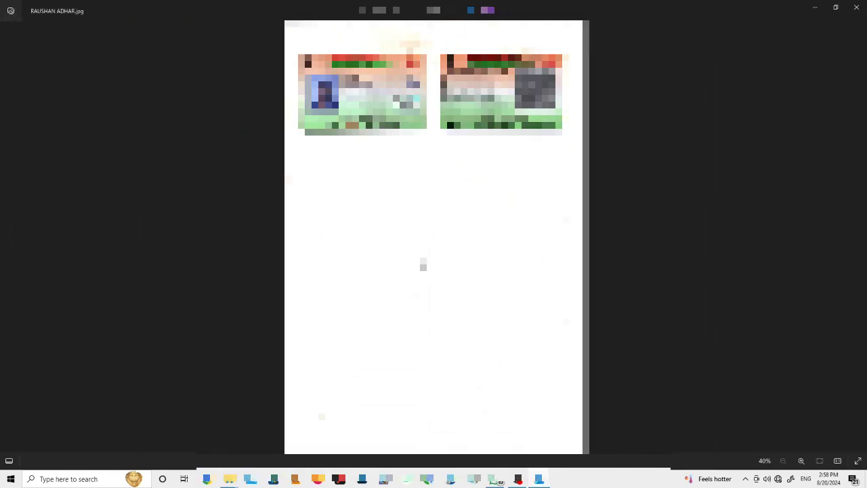
left_click(856, 6)
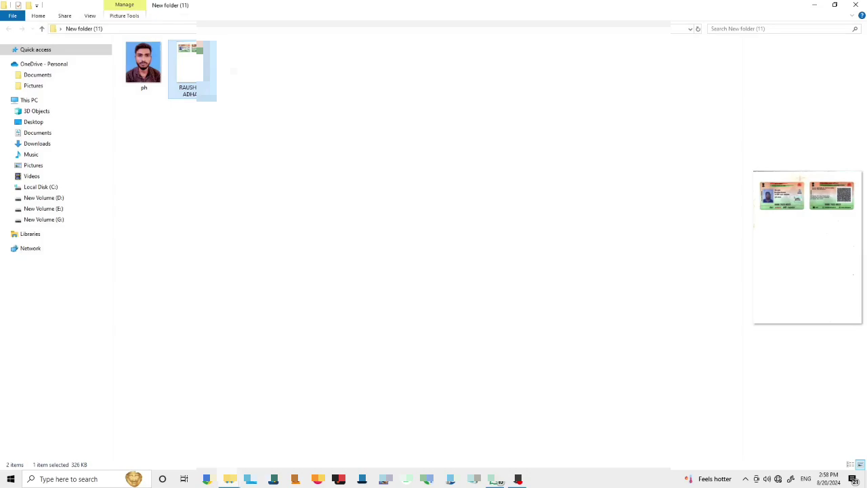
Step: View the ph photo, then close Photos and the folder window
double_click(155, 63)
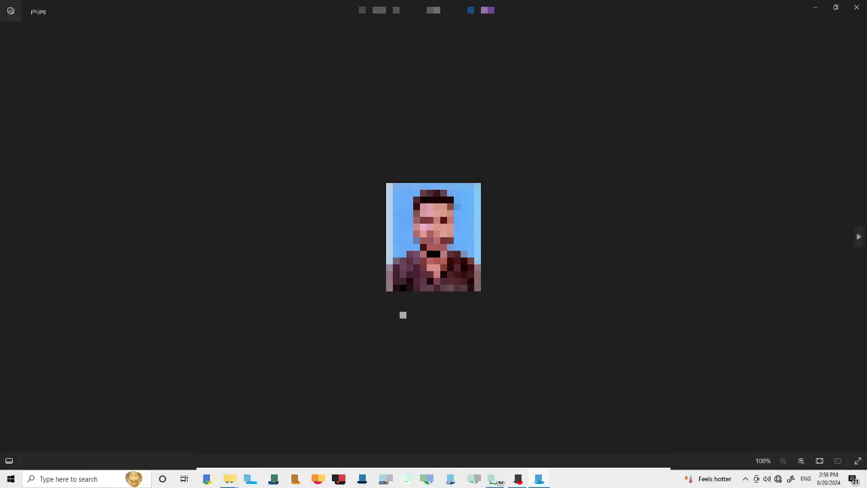
left_click(856, 7)
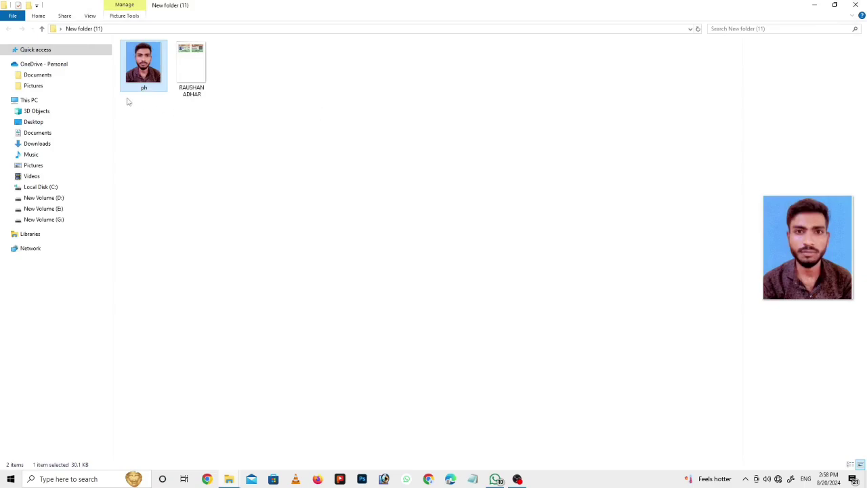
left_click(857, 4)
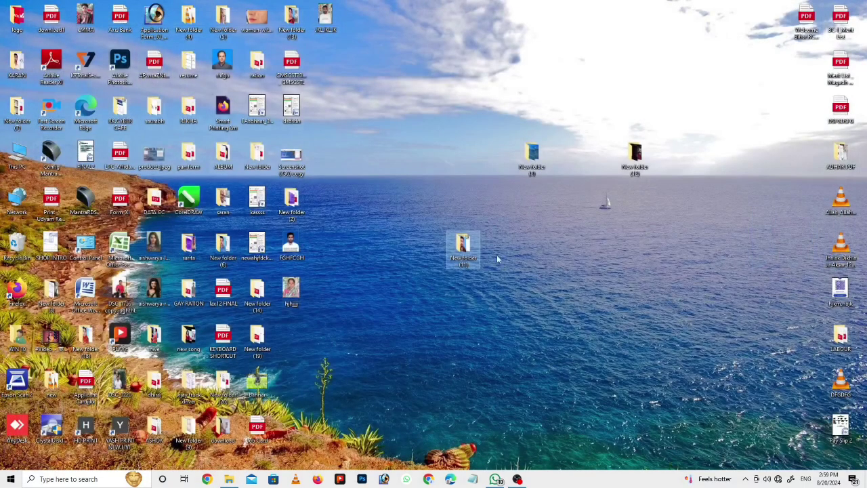
Step: Google 'rtps' in Chrome and open the RTPS-1 result on serviceonline.bihar.gov.in
left_click(429, 480)
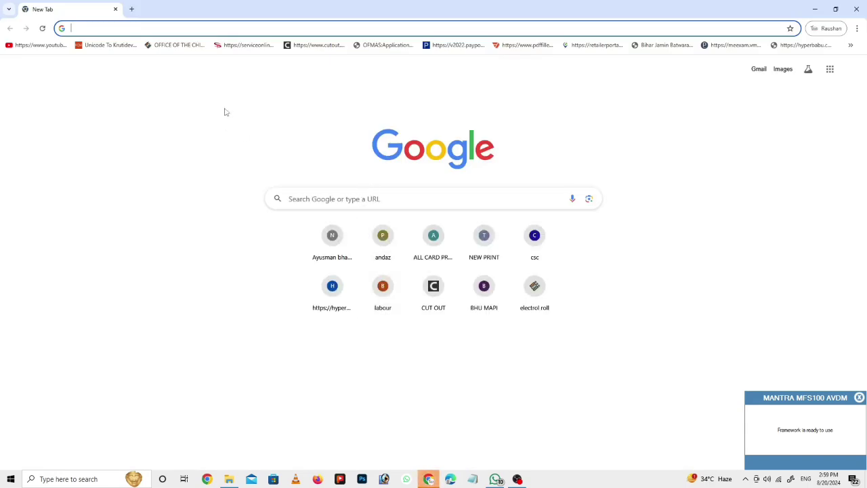
left_click(171, 28)
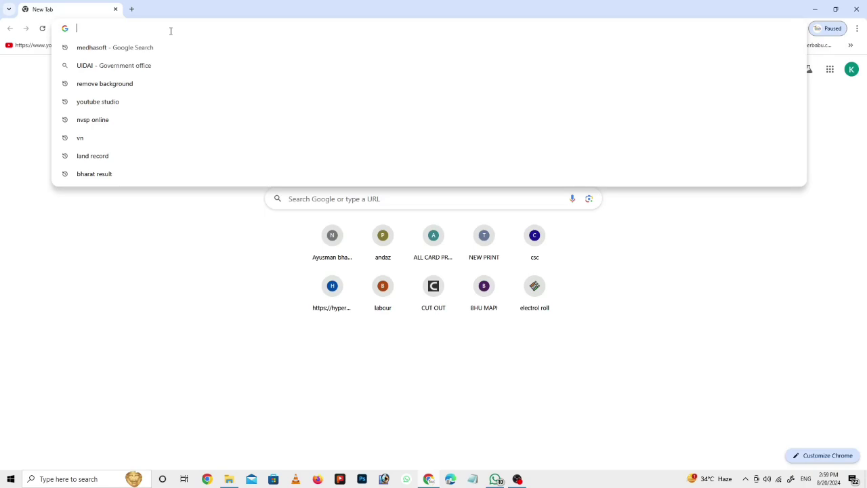
type("rtps")
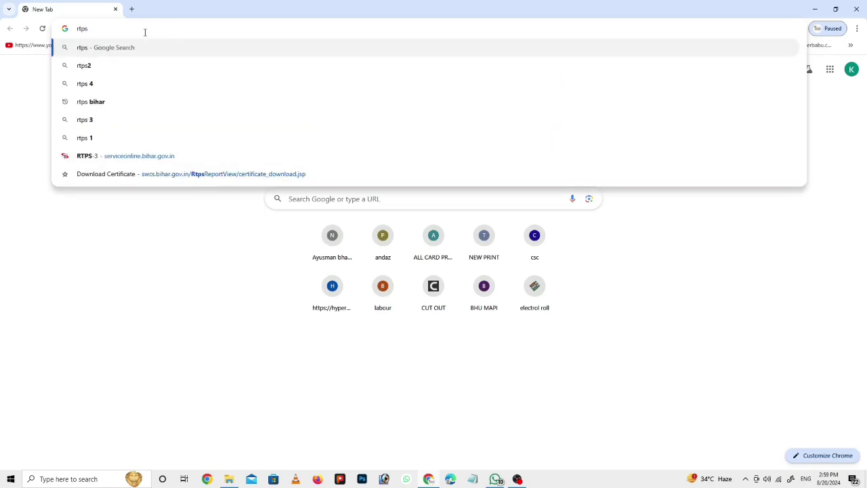
left_click(97, 48)
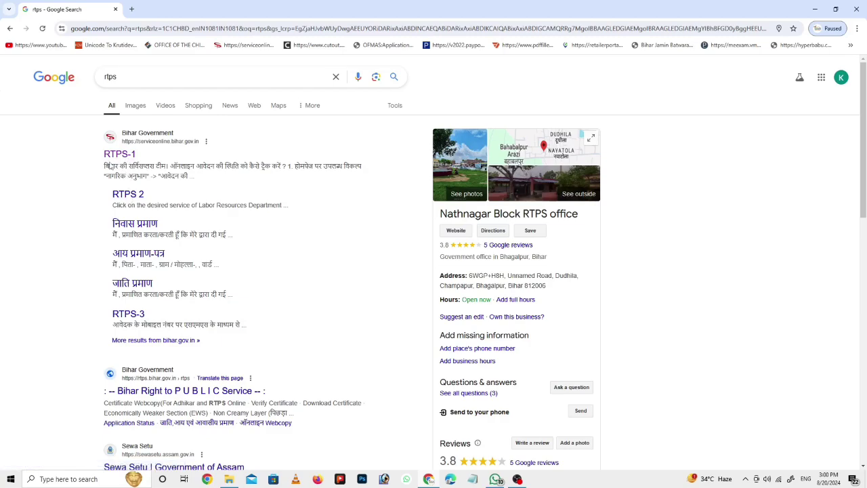
left_click(120, 155)
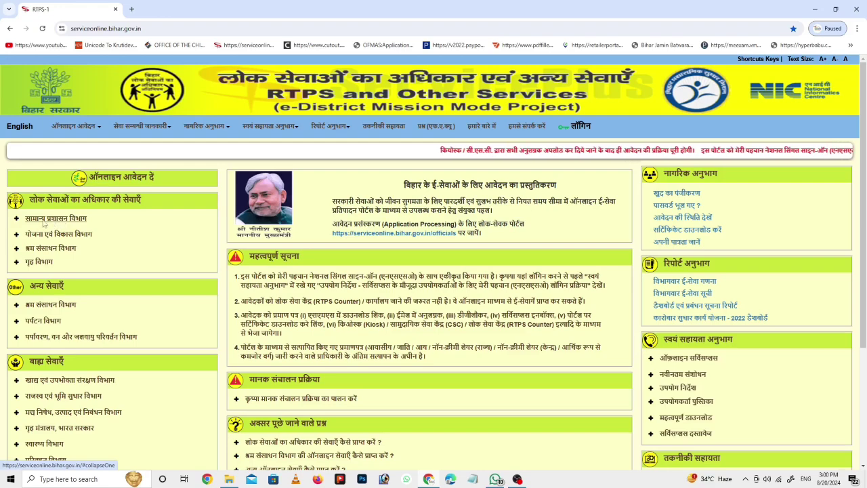
Step: Expand General Administration Department services and switch the portal to English and back to Hindi
left_click(56, 220)
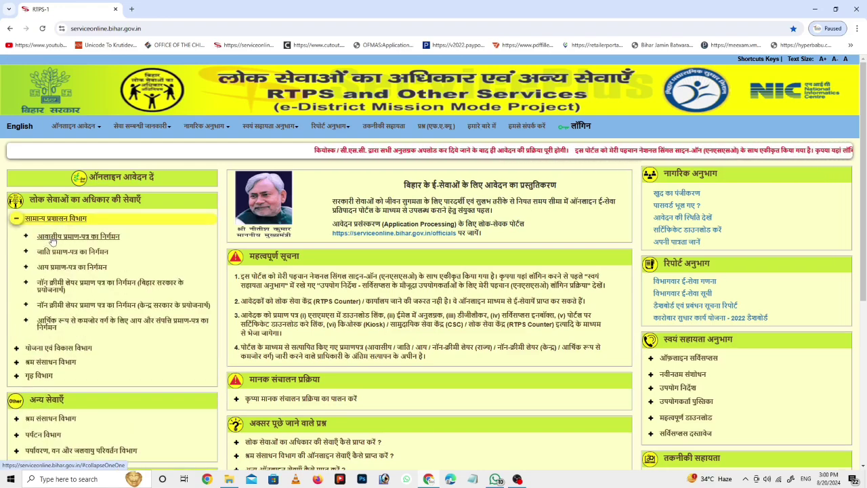
left_click(102, 220)
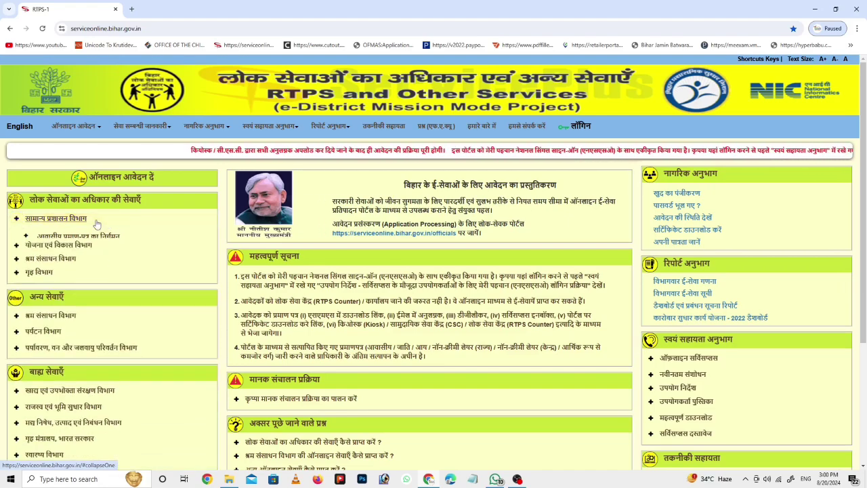
left_click(20, 127)
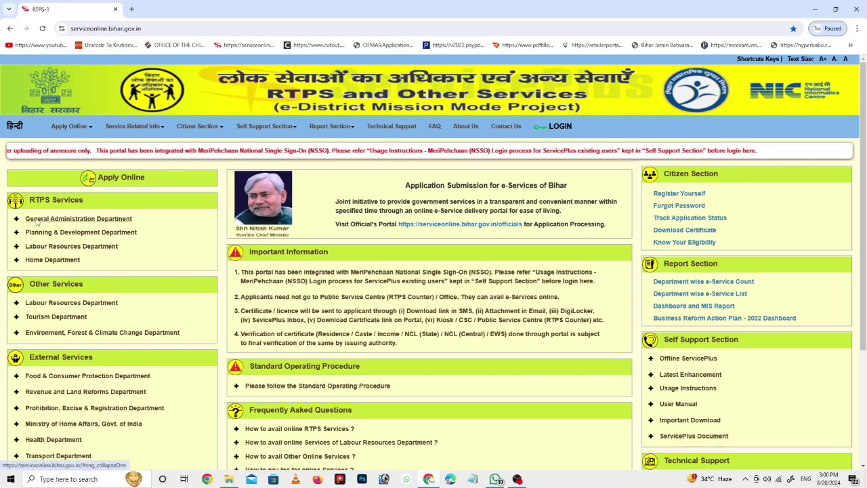
left_click(96, 222)
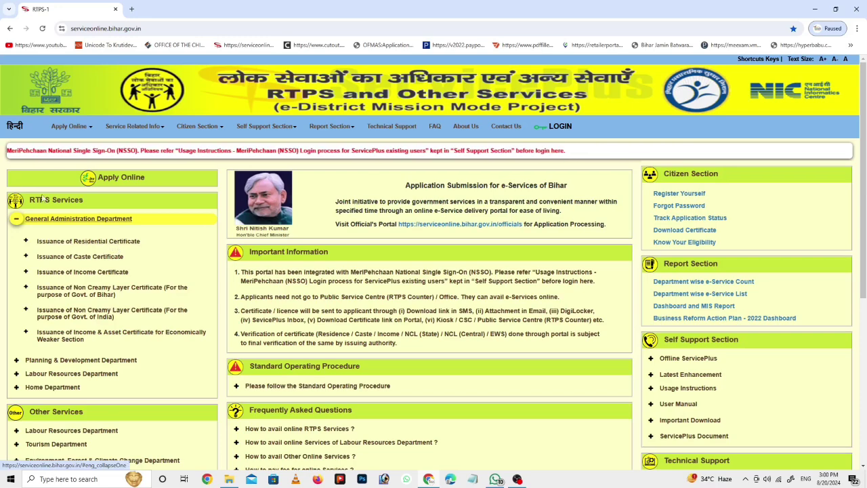
left_click(15, 125)
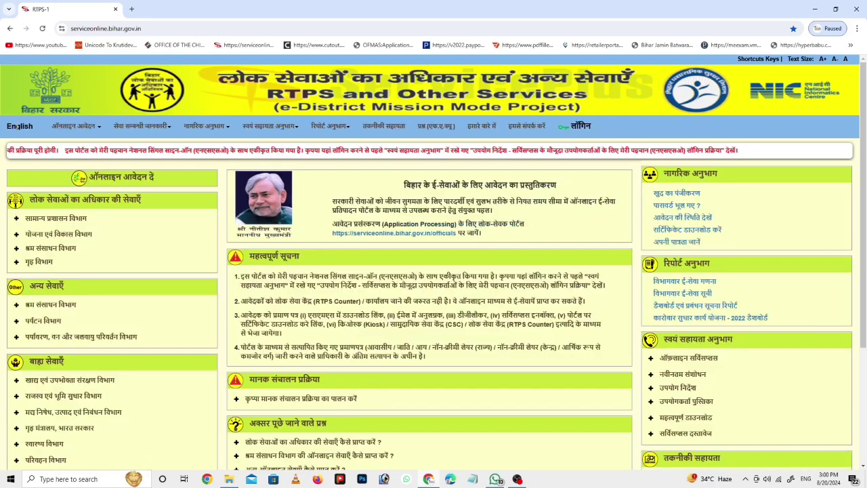
Step: Under आवासीय प्रमाण-पत्र का निर्माण, open the अंचल स्तर पर residence certificate form
left_click(32, 219)
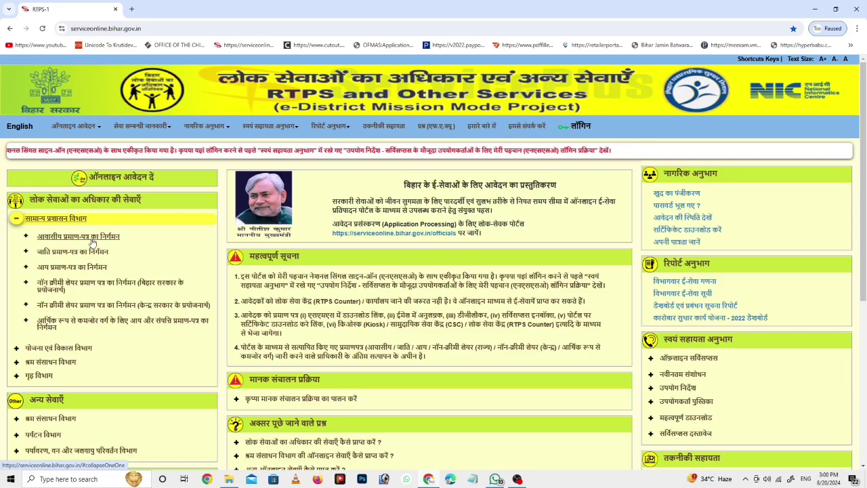
left_click(86, 241)
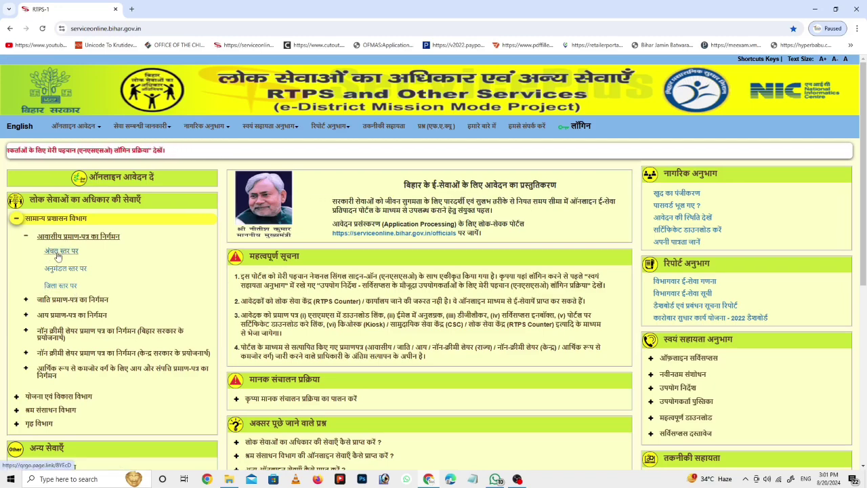
left_click(59, 256)
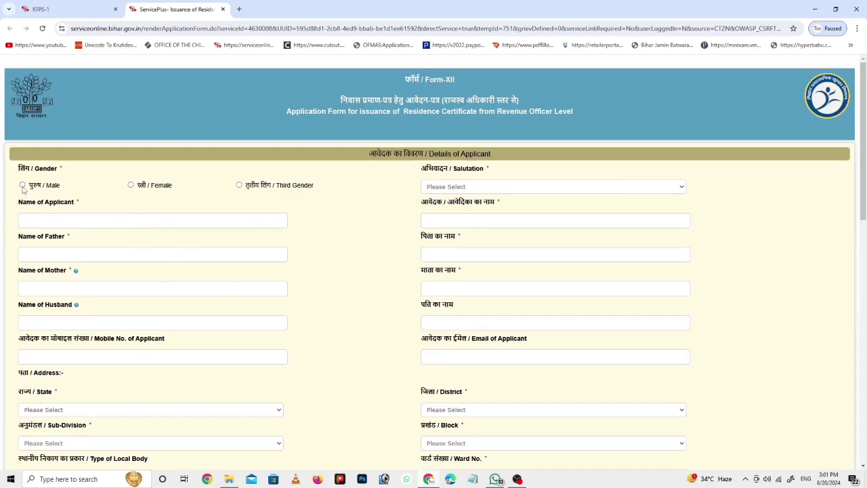
Step: Set the applicant's gender to Male
left_click(23, 185)
left_click(131, 185)
left_click(22, 185)
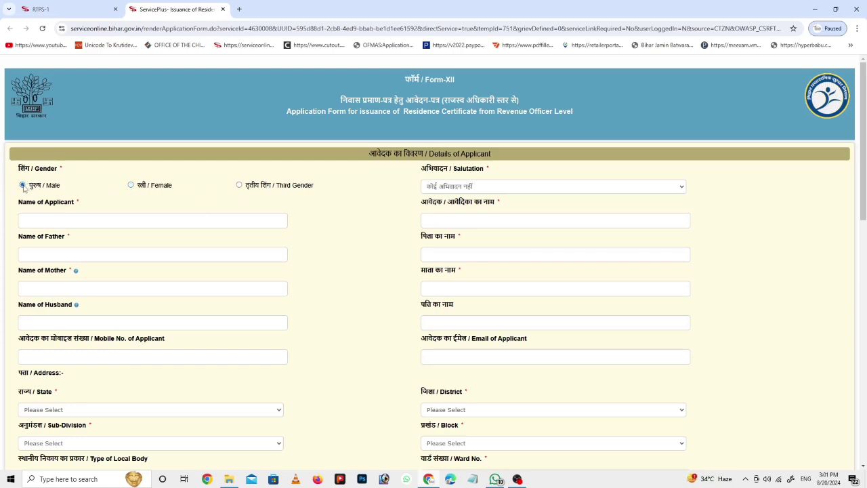
Step: Visit the applicant's, father's and mother's name fields in both English and Hindi
left_click(73, 222)
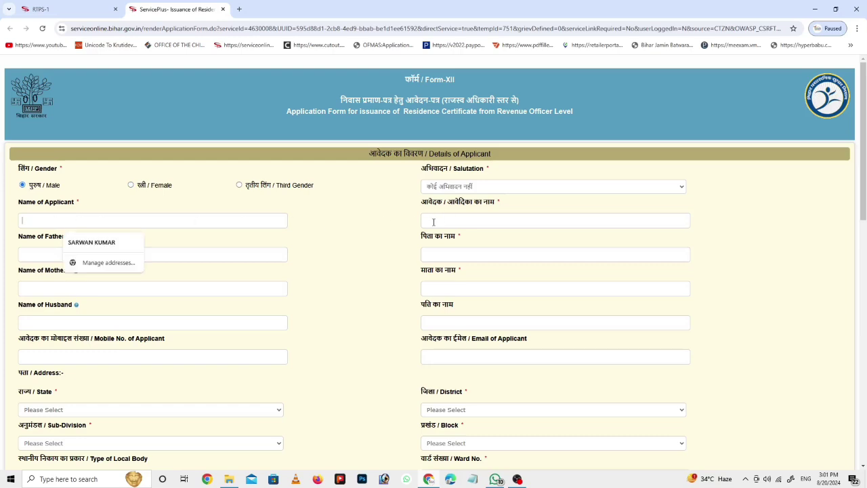
left_click(433, 221)
left_click(122, 222)
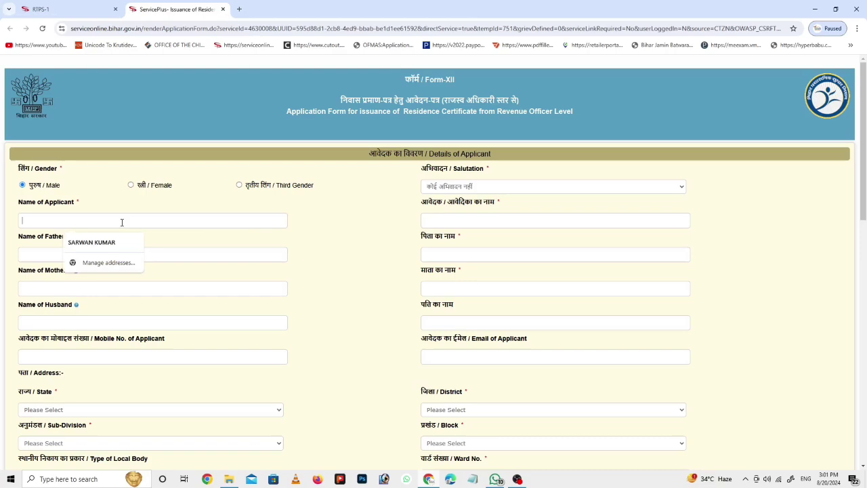
left_click(460, 220)
scroll(137, 274, "down", 1)
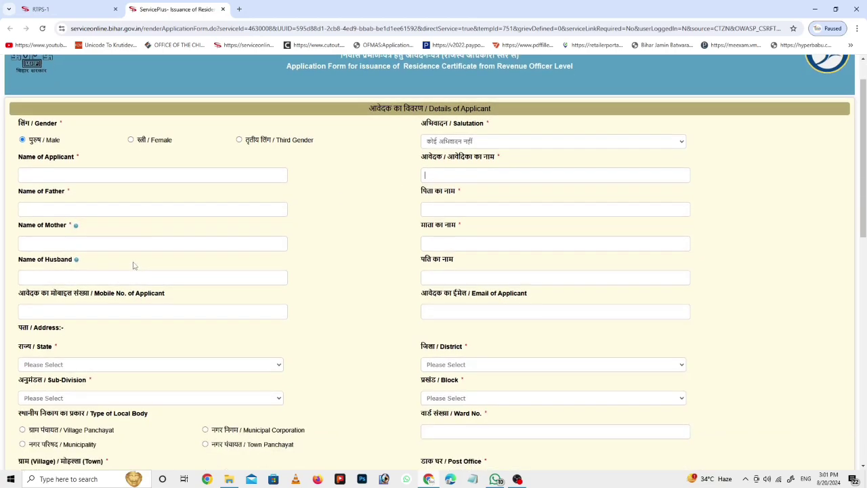
left_click(40, 212)
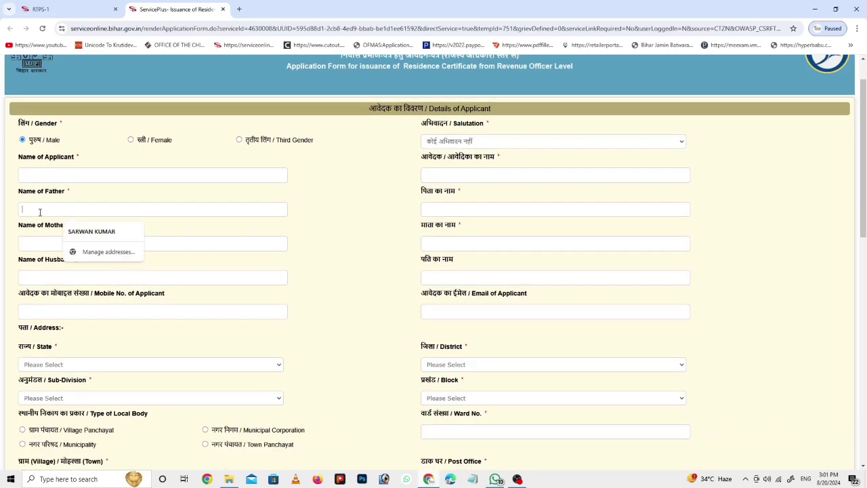
left_click(441, 211)
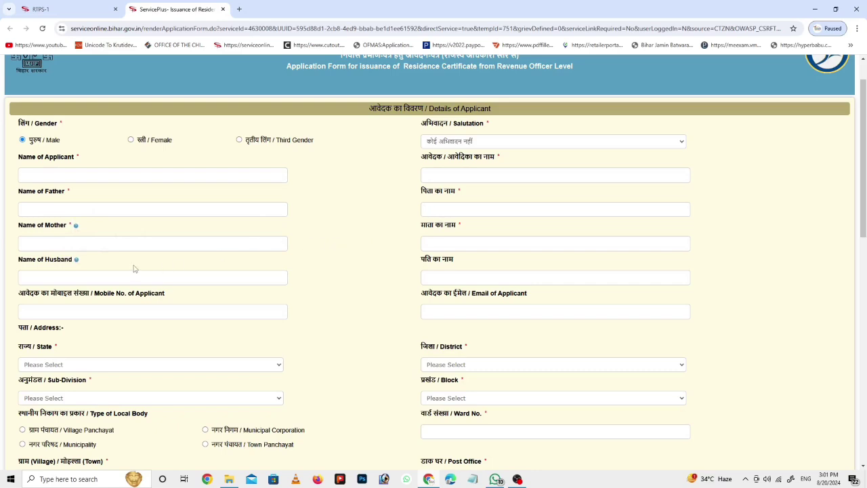
left_click(47, 241)
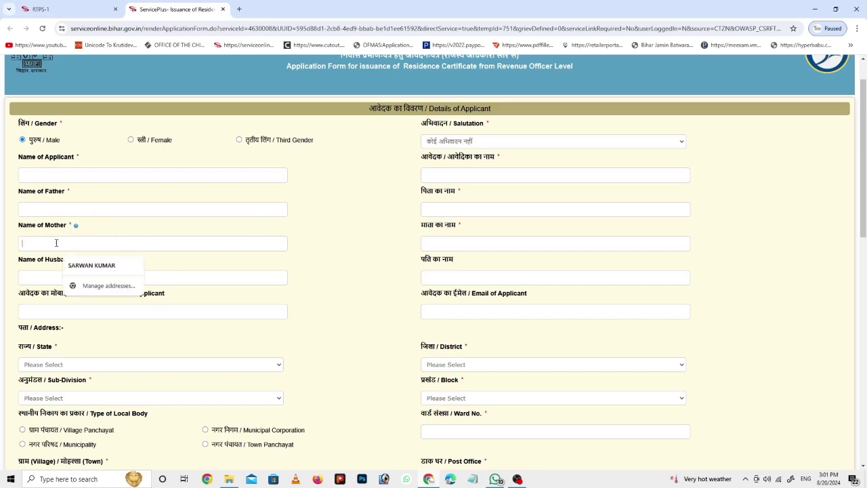
left_click(465, 244)
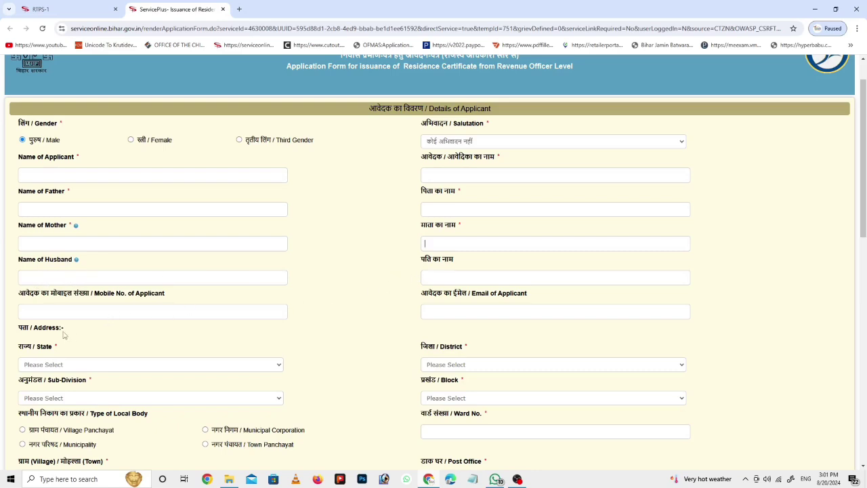
Step: Open the State, District, Sub-Division and Block dropdowns of the address section
left_click(39, 366)
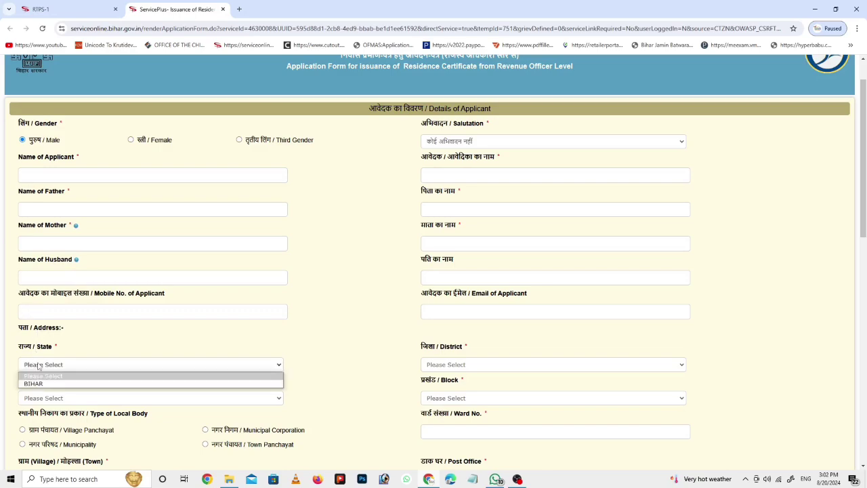
scroll(100, 351, "down", 1)
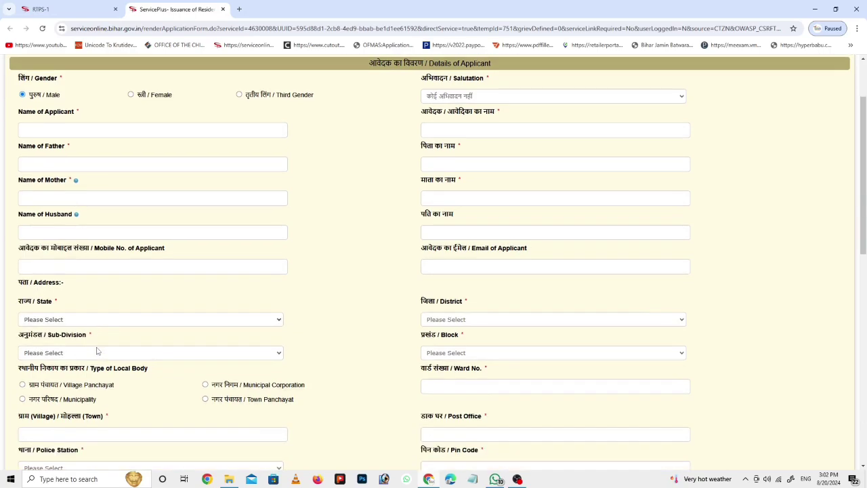
left_click(63, 356)
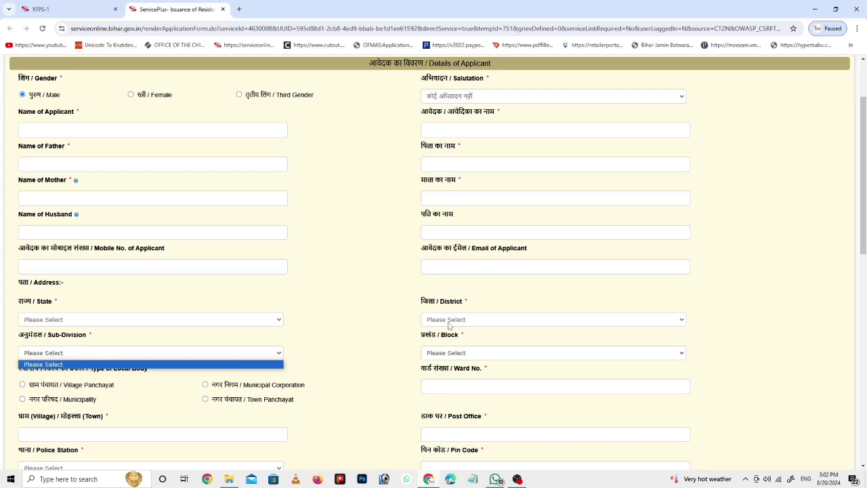
left_click(91, 323)
left_click(454, 320)
left_click(456, 320)
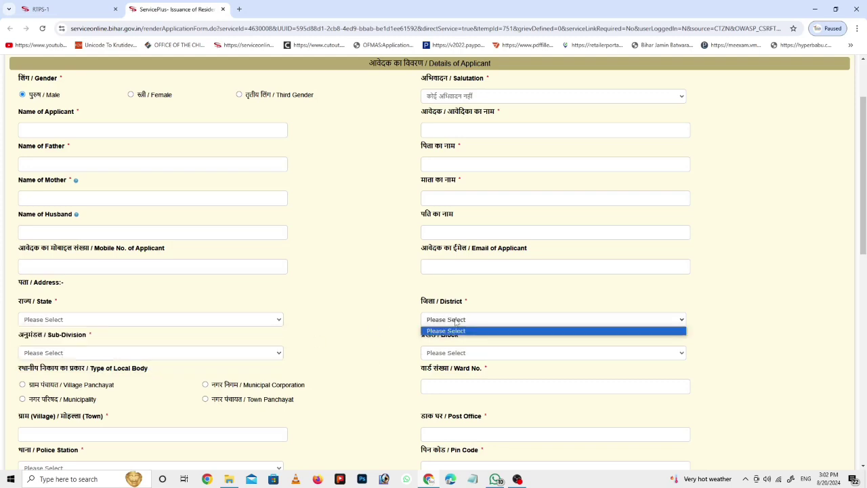
left_click(78, 352)
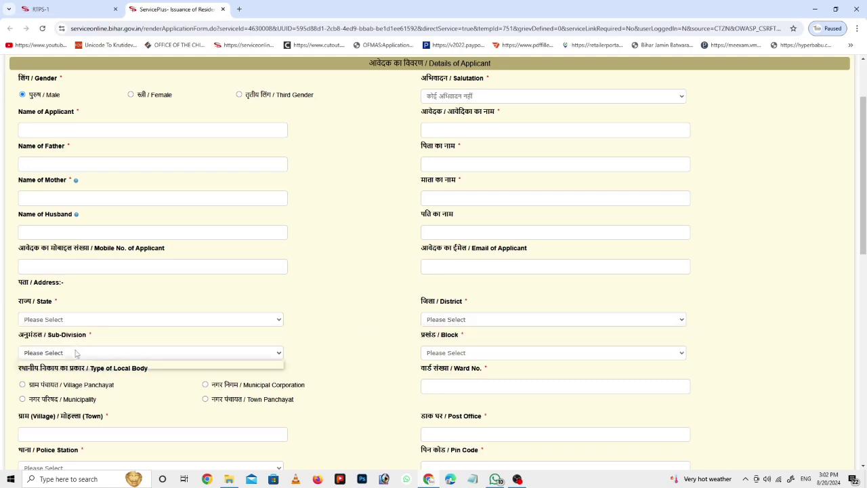
left_click(483, 352)
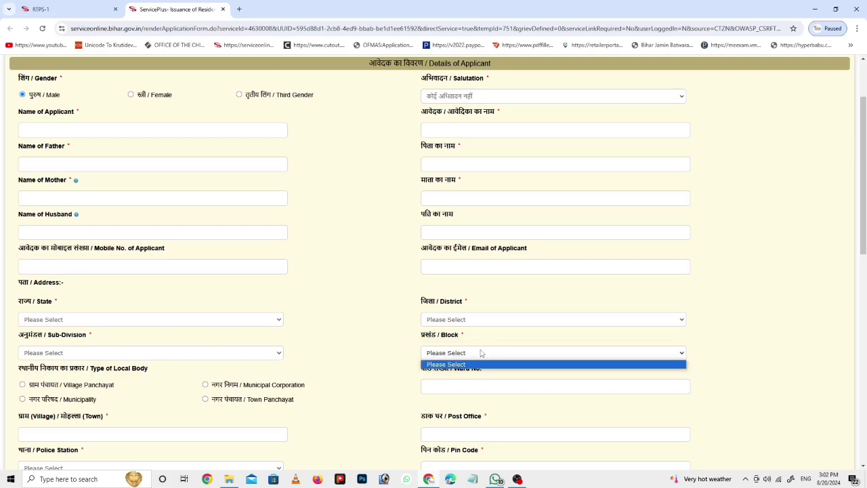
scroll(480, 352, "down", 2)
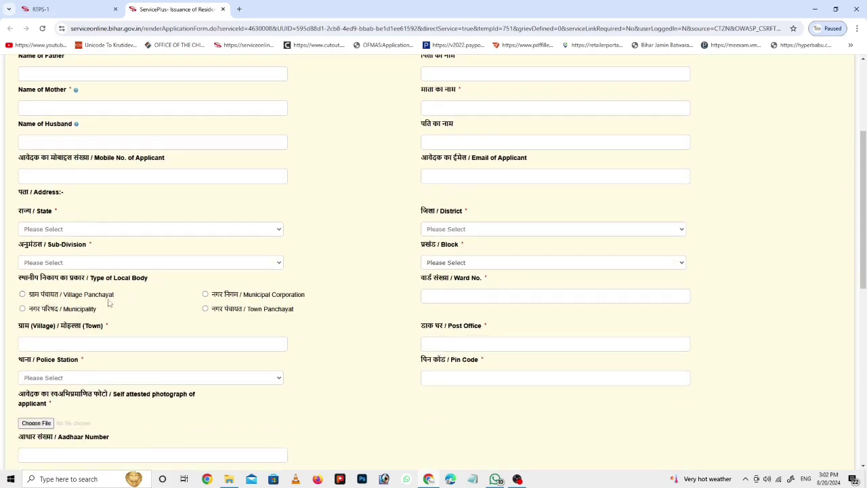
Step: Choose Village Panchayat as the local body type and check its empty panchayat list
left_click(22, 295)
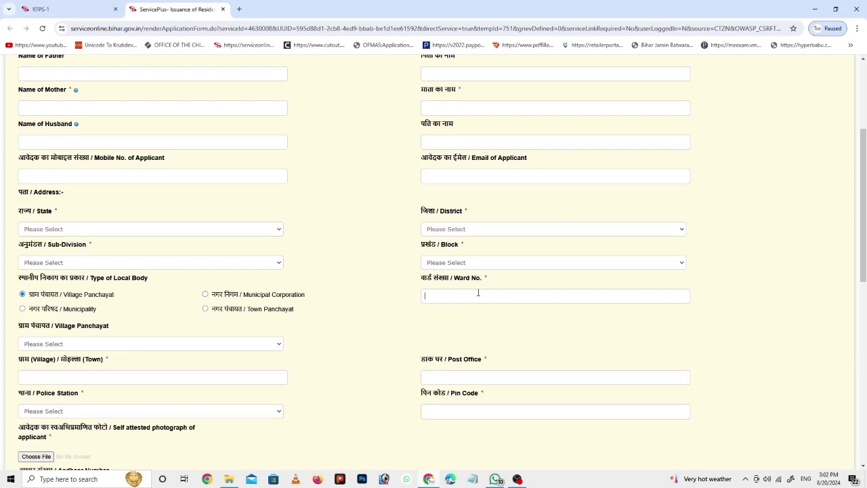
scroll(230, 323, "down", 1)
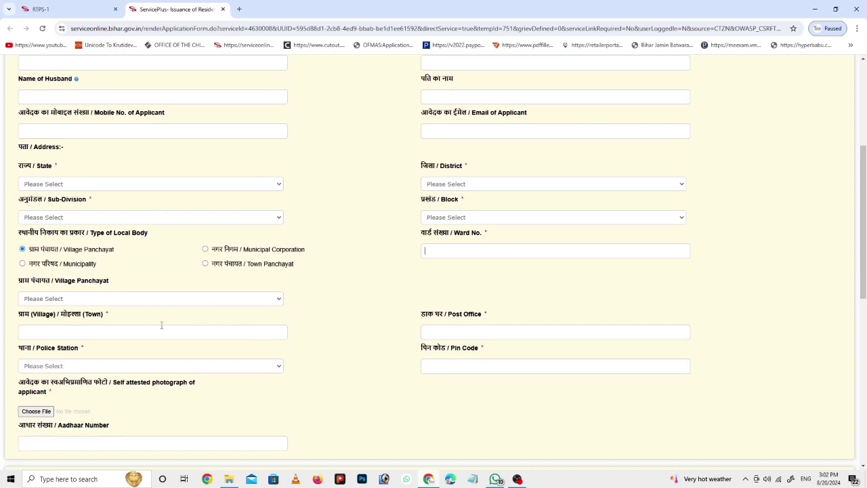
left_click(64, 300)
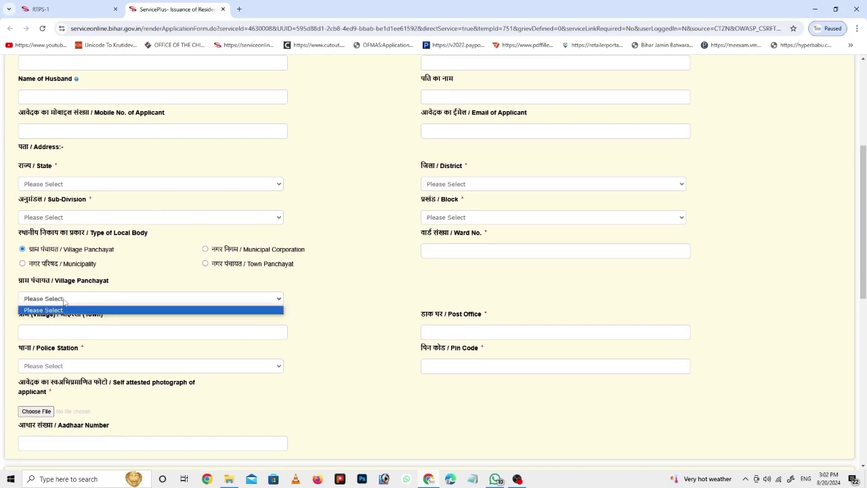
left_click(80, 300)
Step: Visit the Village/Town, Post Office, Police Station and Pin Code fields
left_click(27, 332)
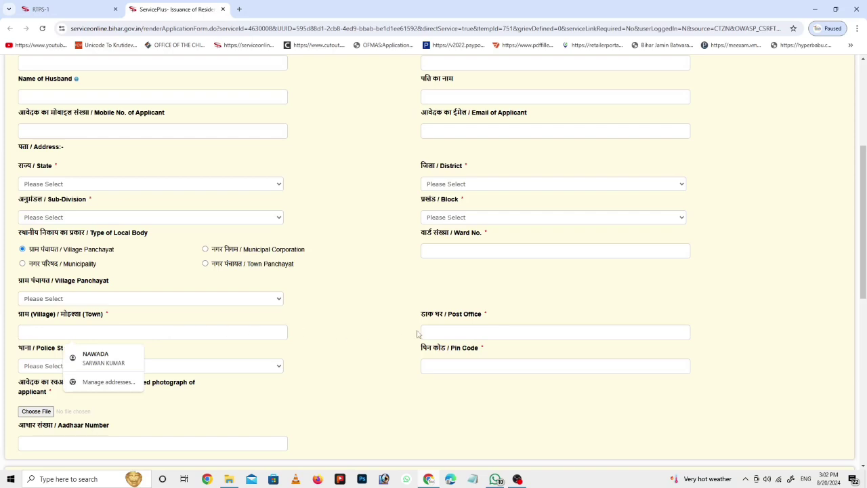
left_click(454, 332)
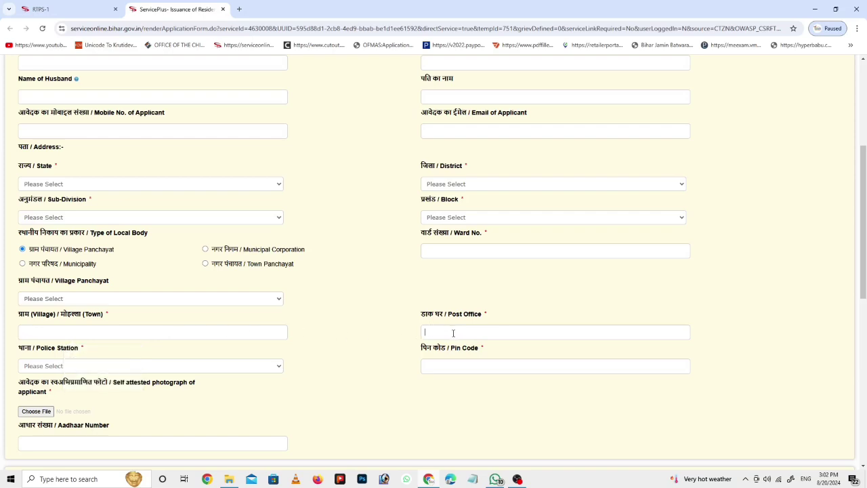
scroll(454, 334, "down", 1)
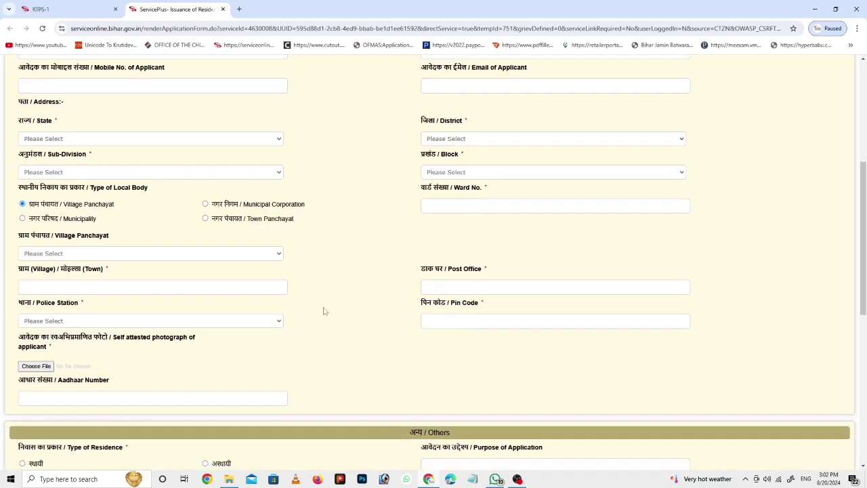
left_click(60, 322)
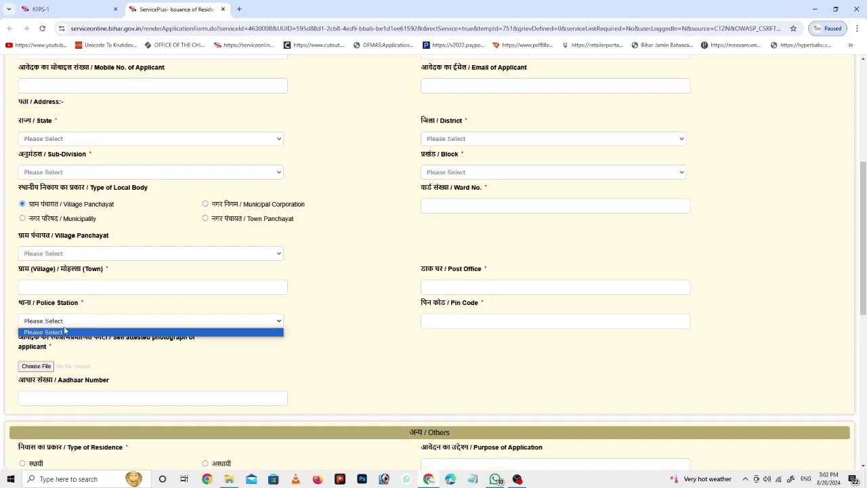
left_click(451, 319)
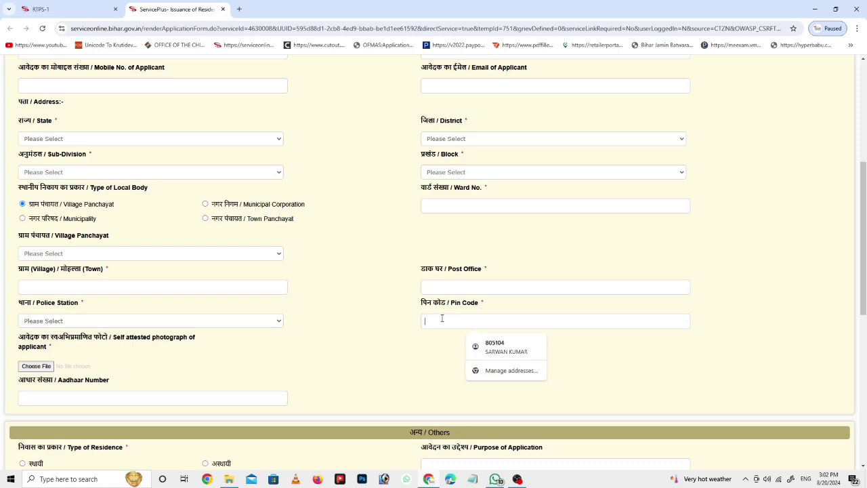
scroll(437, 325, "down", 1)
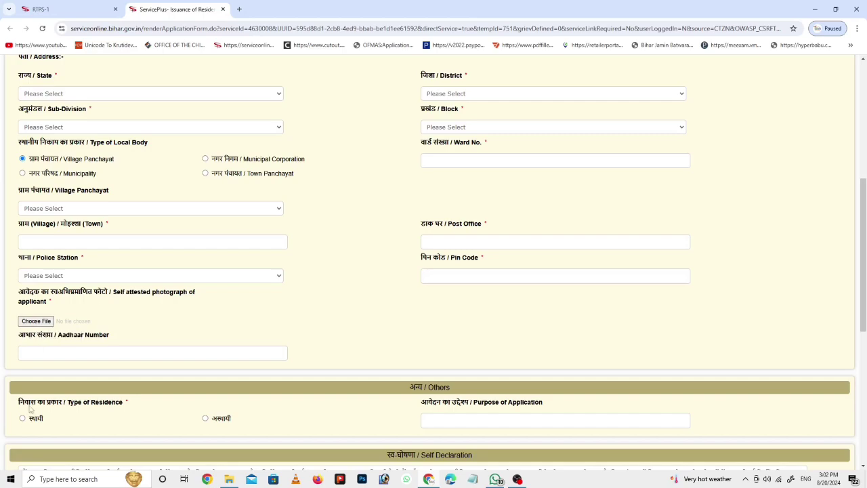
Step: Attach the ph photo from New folder (11) as the applicant's self-attested photo
scroll(37, 340, "down", 2)
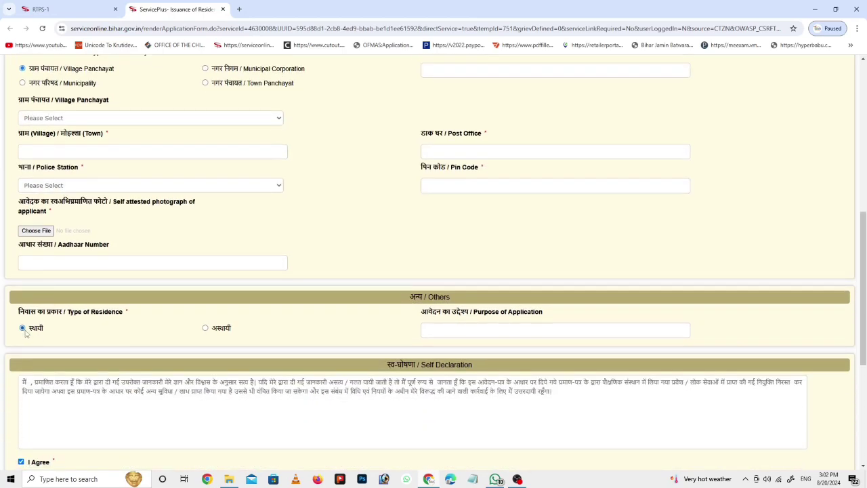
left_click(51, 231)
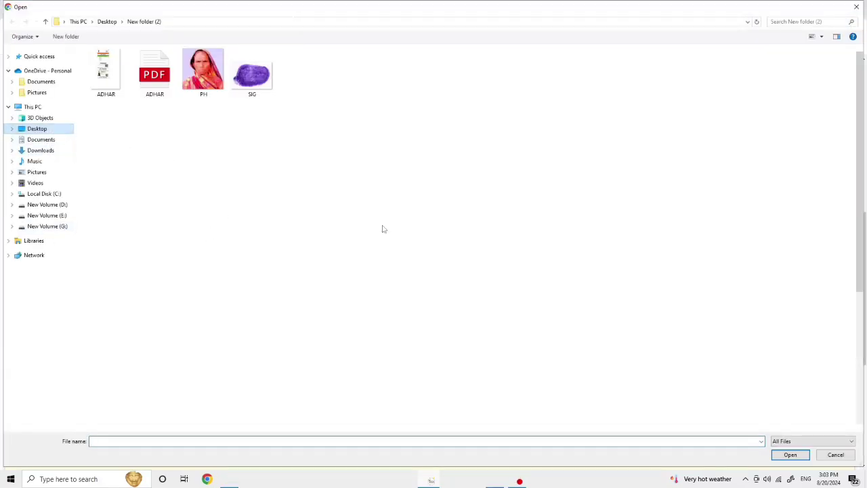
left_click(37, 129)
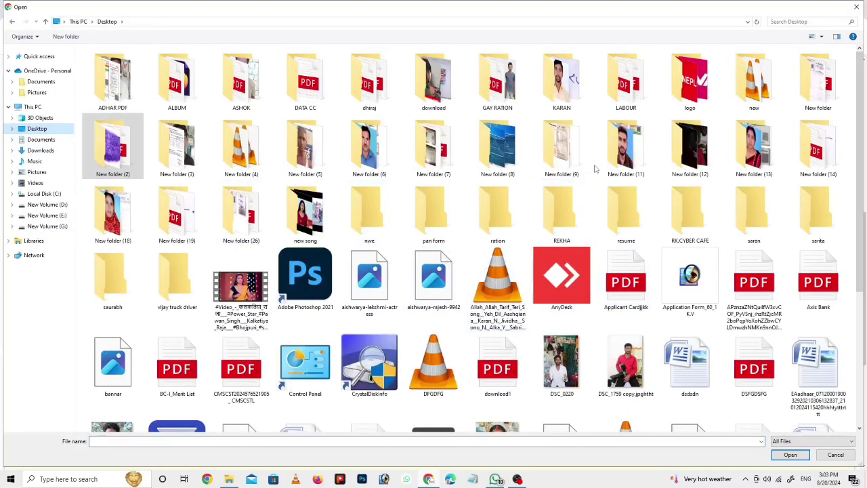
double_click(626, 155)
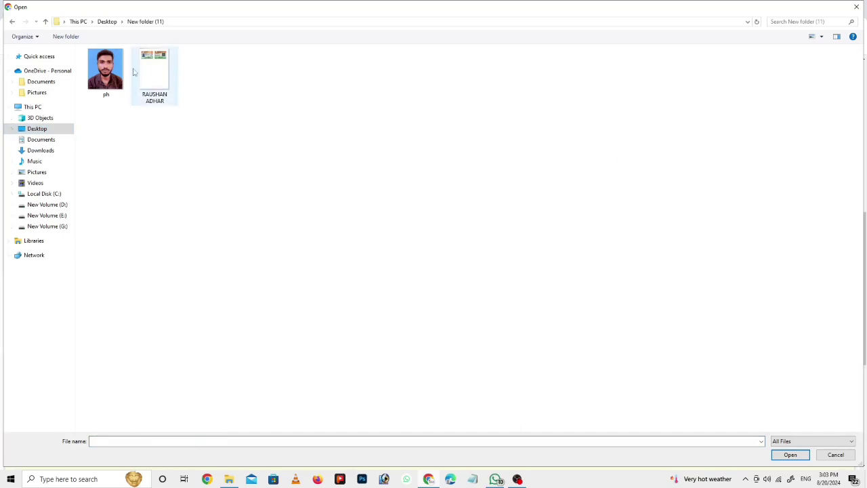
double_click(106, 71)
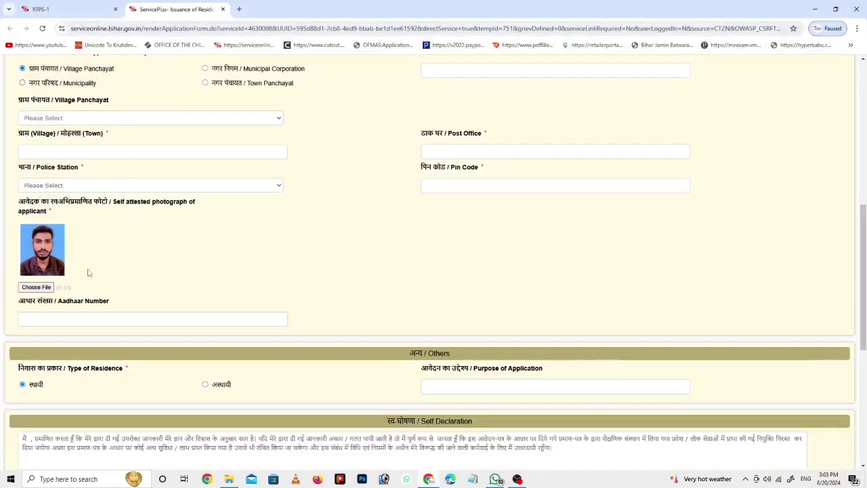
Step: Enter एडमिशन (typed as admission) as the purpose of application
scroll(88, 275, "down", 2)
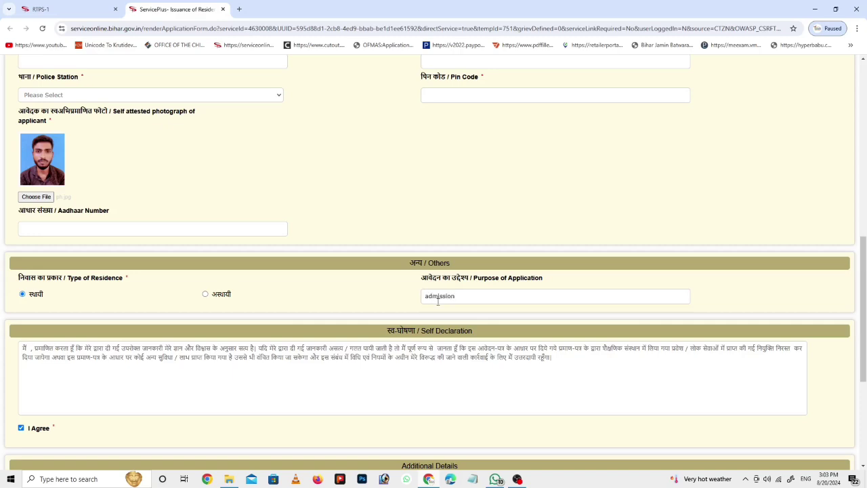
key("space")
scroll(315, 289, "up", 5)
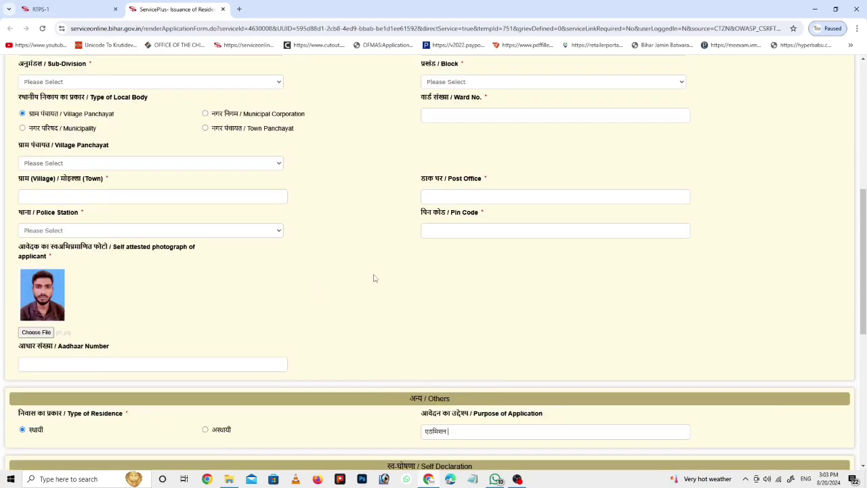
scroll(386, 262, "up", 3)
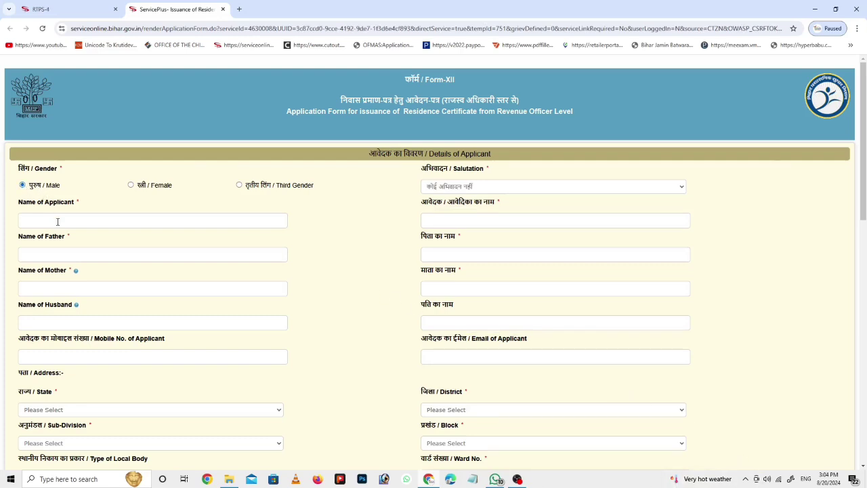
Step: Start typing the applicant's name in the Name of Applicant field
left_click(58, 221)
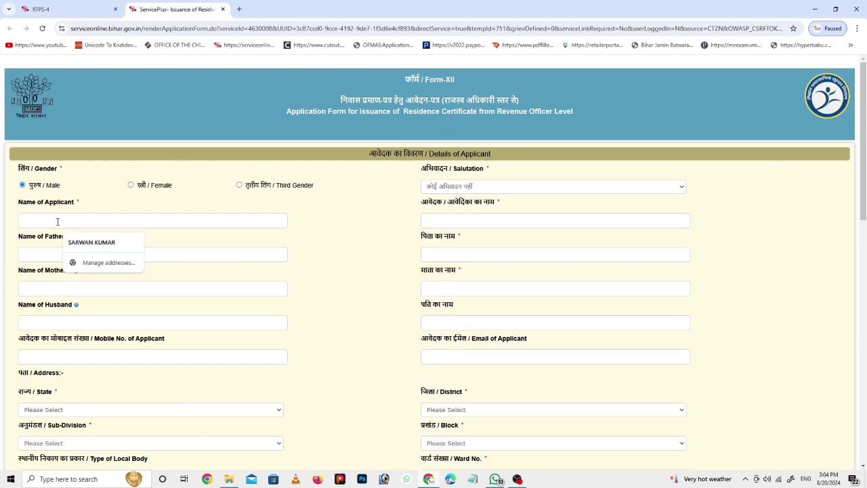
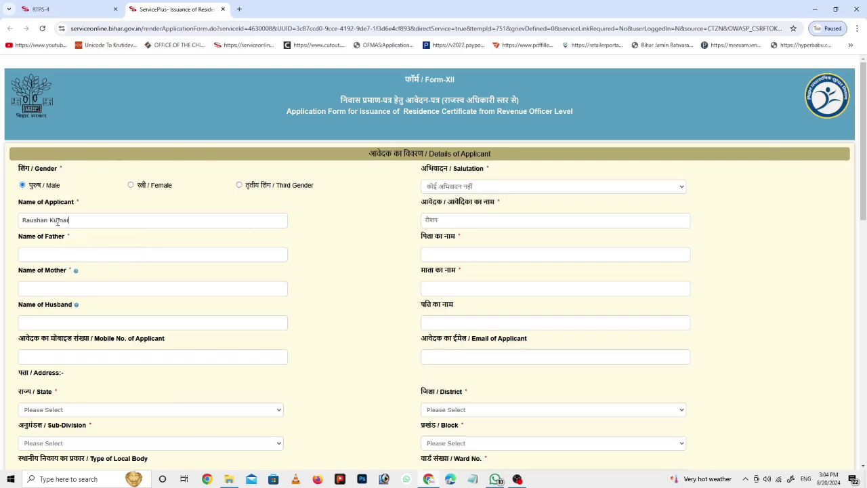
key("Tab")
Step: Revisit the parents' name and salutation fields, then bring up the keyboard input-language menu
left_click(40, 255)
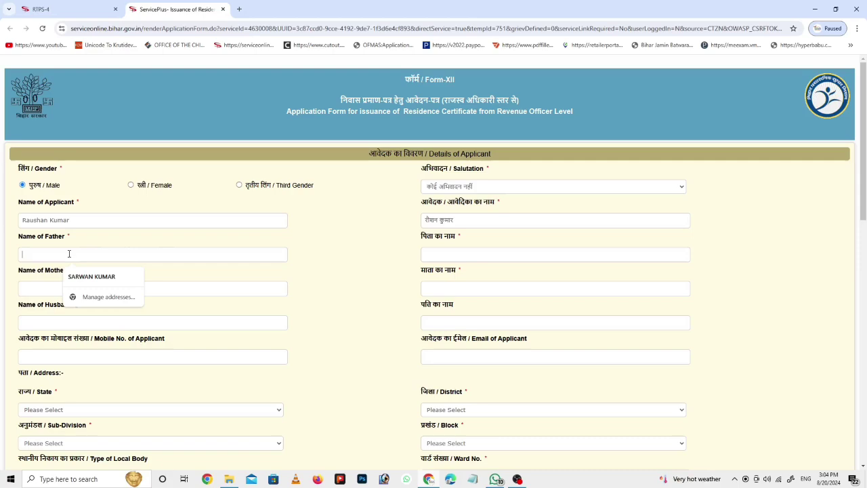
left_click(49, 291)
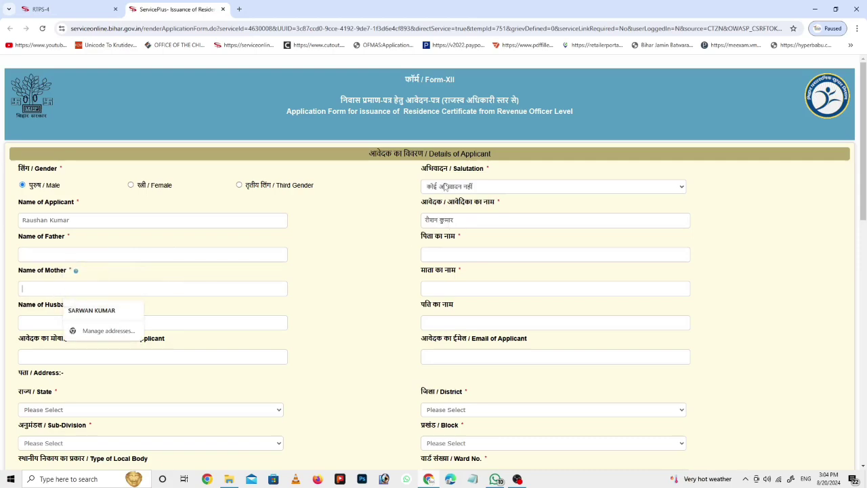
left_click(445, 188)
left_click(446, 188)
scroll(59, 209, "down", 1)
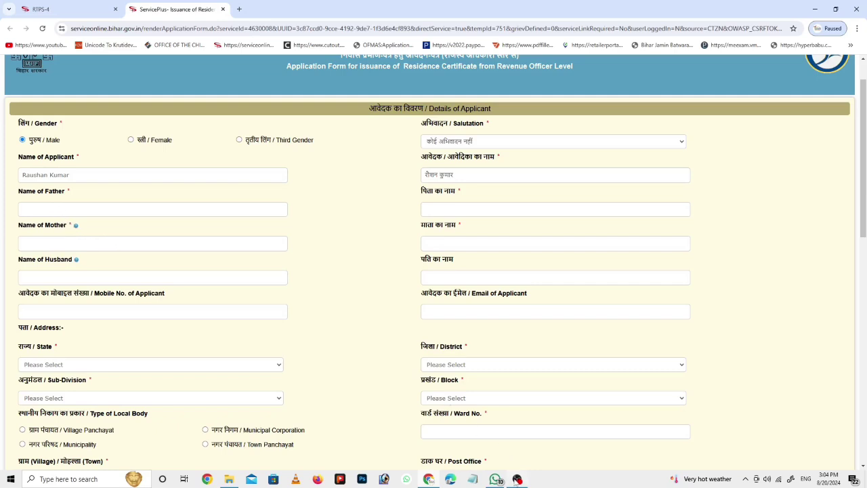
left_click(37, 210)
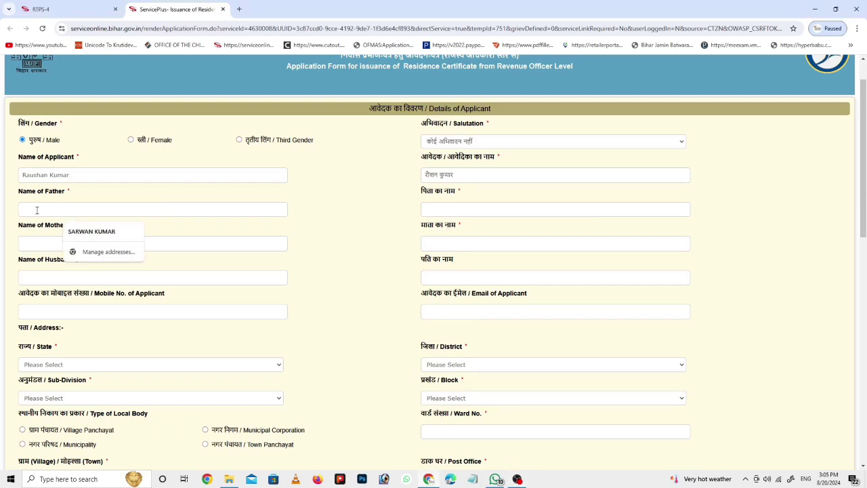
left_click(804, 481)
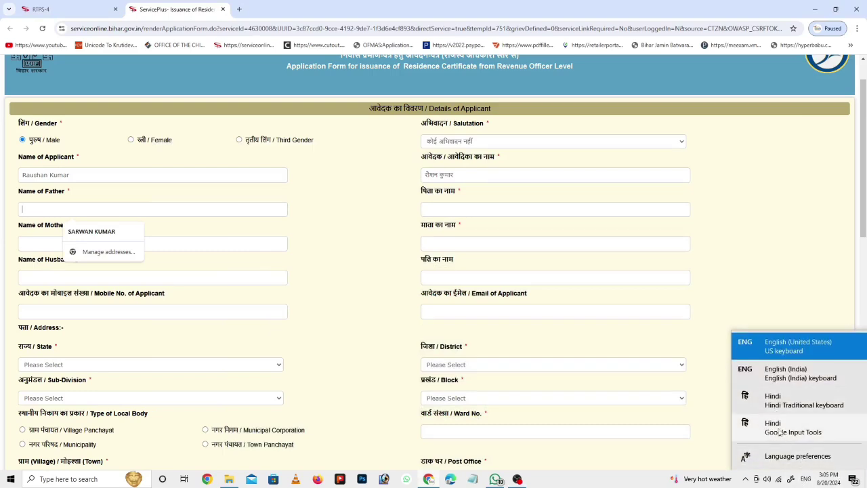
Step: Switch to Hindi Google Input Tools, try typing names, then clear the applicant name field
left_click(783, 437)
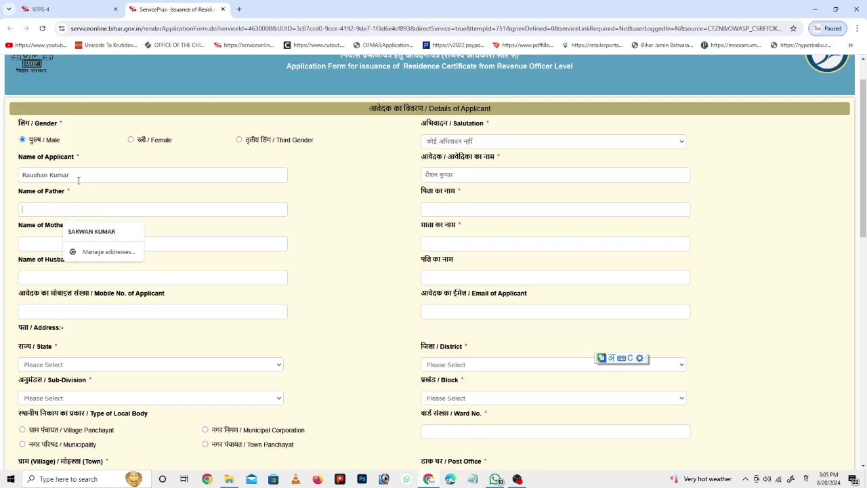
left_click_drag(78, 180, 2, 183)
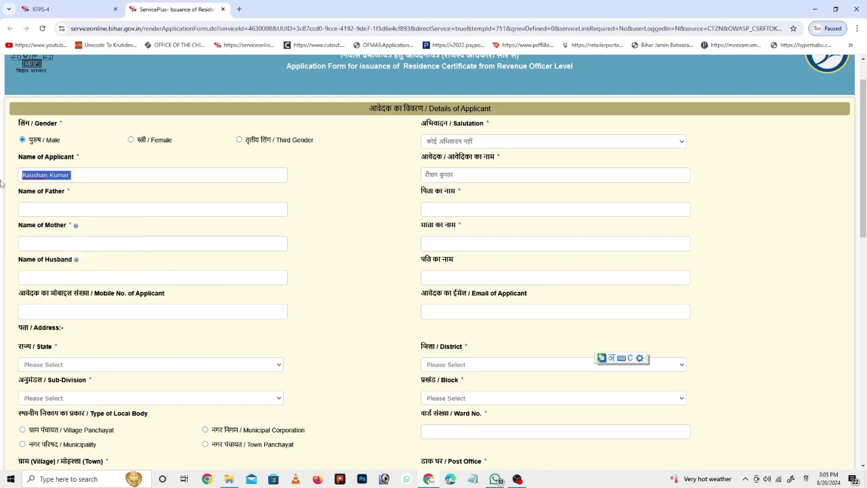
type("raushan")
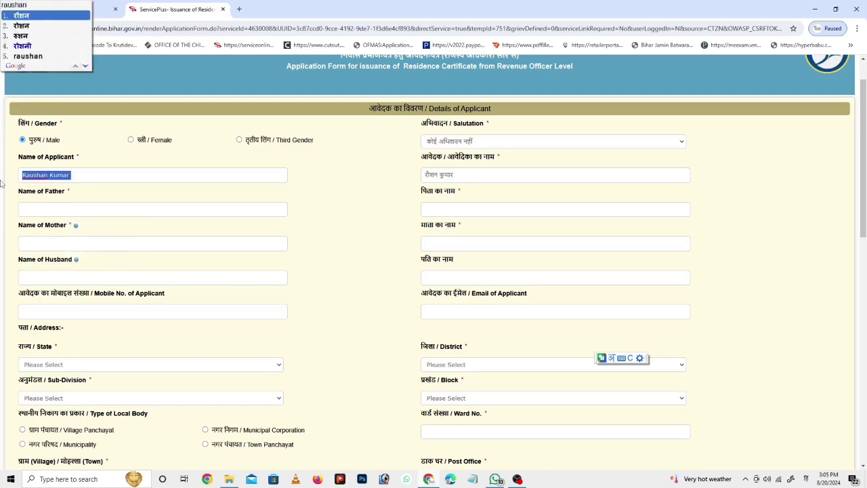
scroll(1, 183, "up", 1)
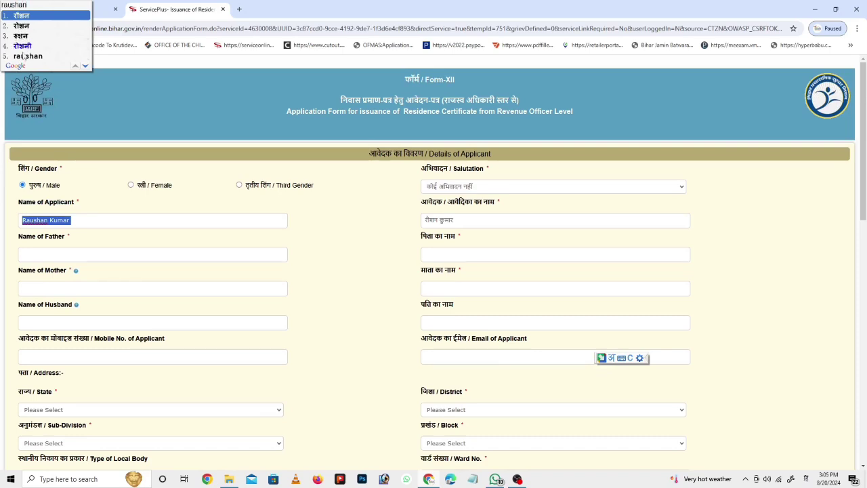
left_click(76, 219)
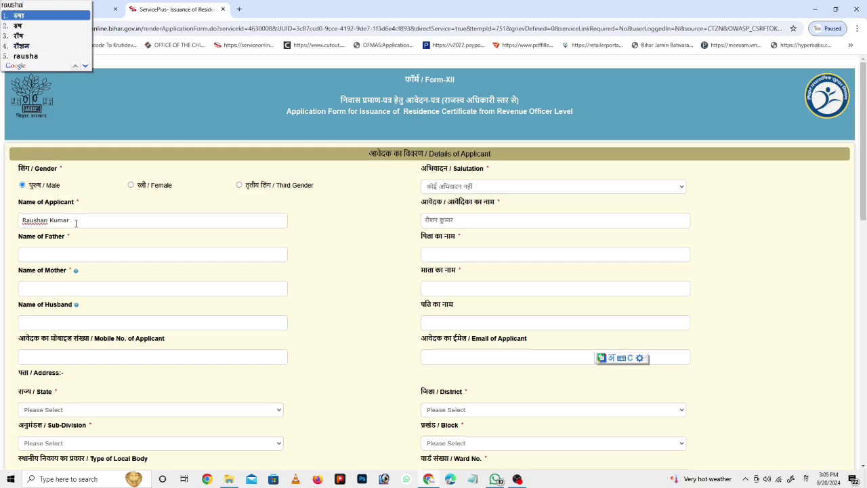
key("ctrl+a")
key("BackSpace")
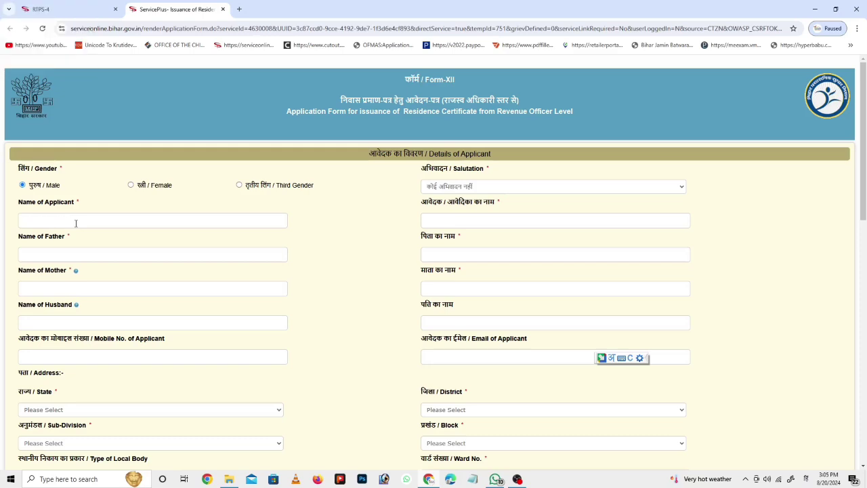
type("vikashi")
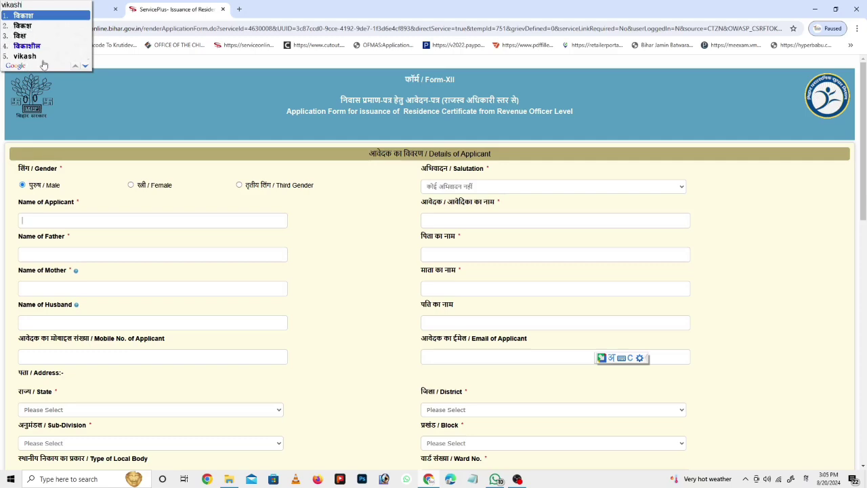
left_click(59, 224)
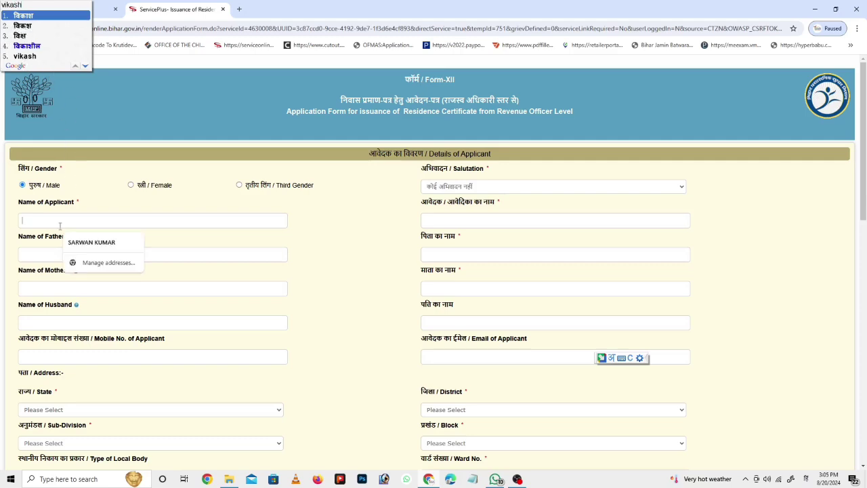
key("BackSpace")
key("BackSpace")
key("BackSpace")
key("BackSpace")
key("BackSpace")
key("BackSpace")
key("BackSpace")
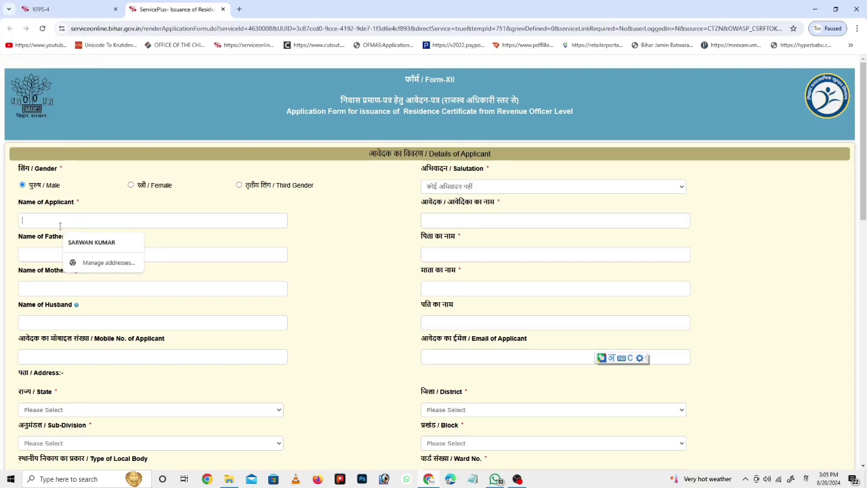
Step: Switch back to English (India) and retype the applicant's full name
left_click(806, 479)
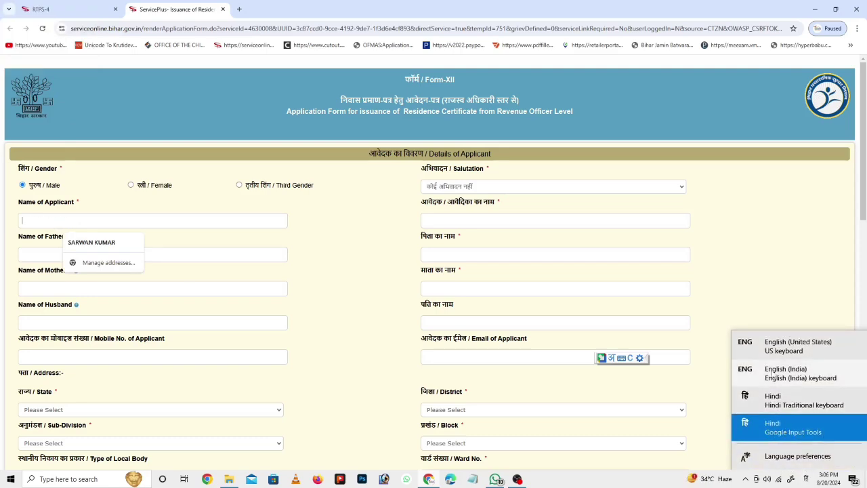
left_click(778, 374)
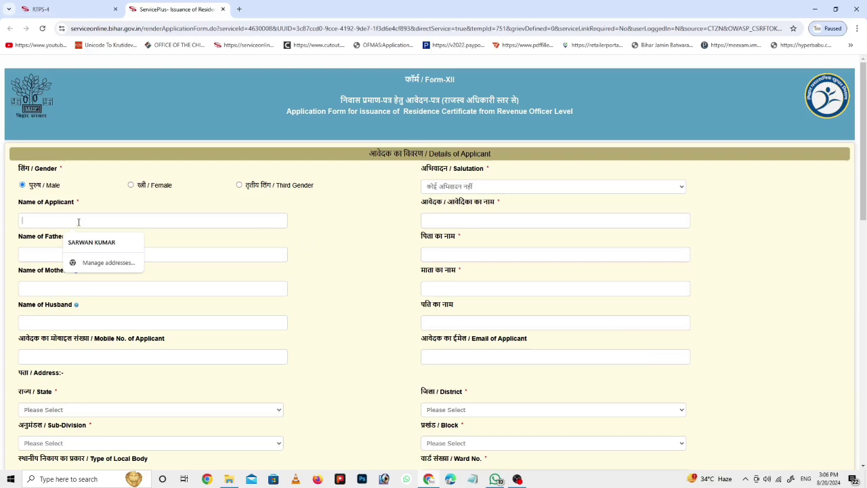
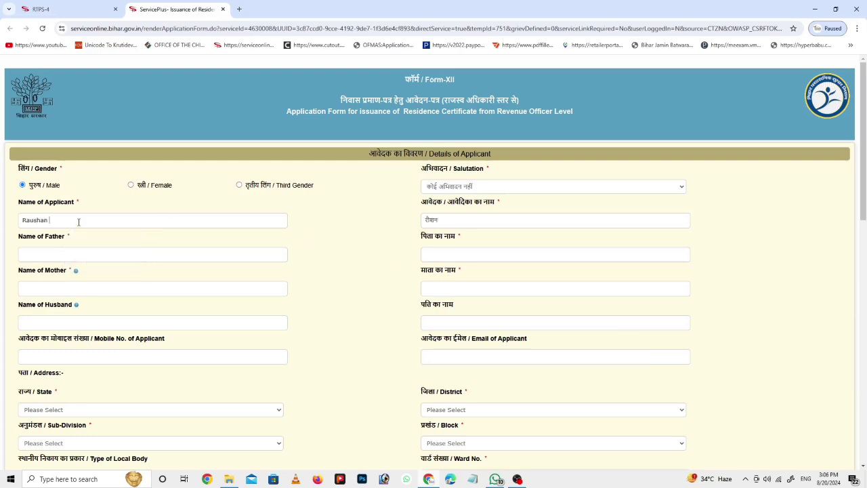
key("Tab")
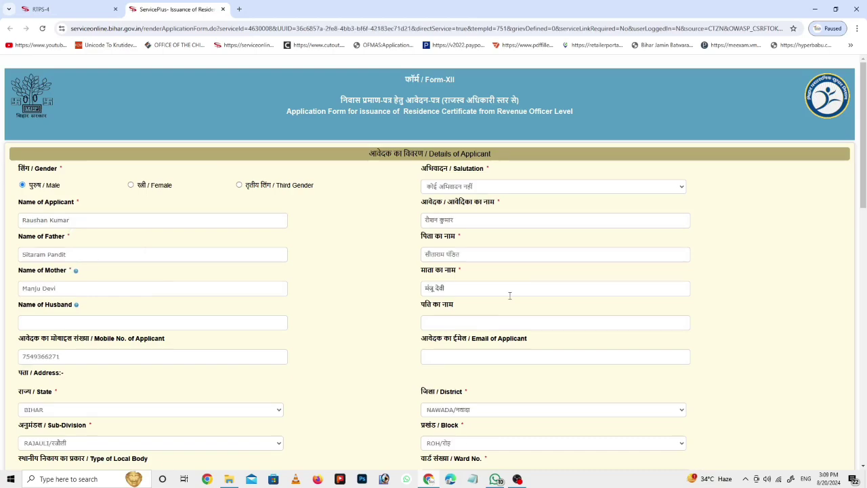
Step: Scroll down the filled residence form to the Word verification section
scroll(510, 295, "down", 3)
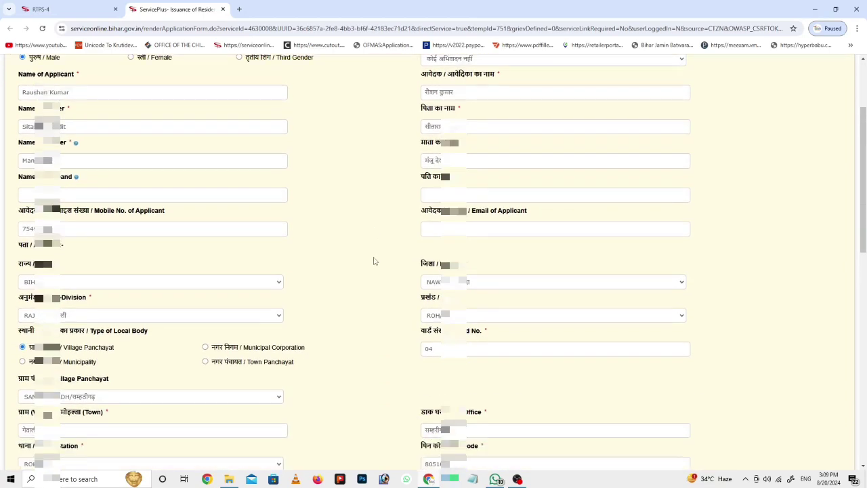
scroll(374, 260, "down", 3)
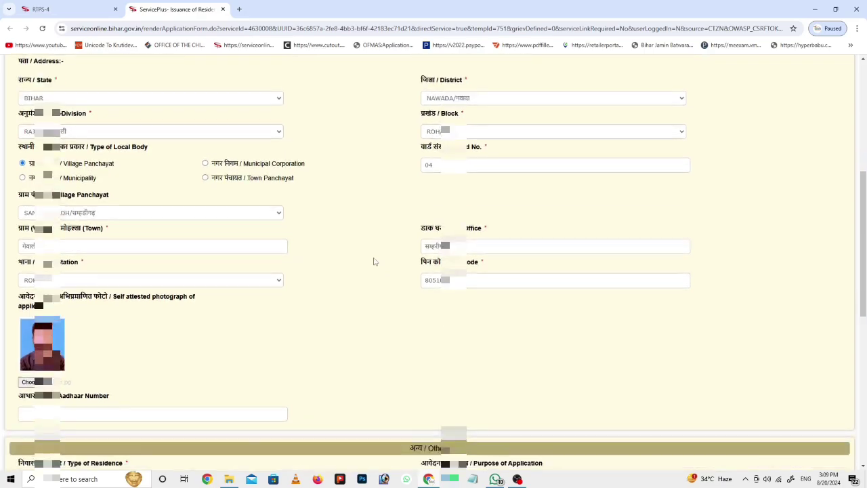
scroll(374, 261, "down", 3)
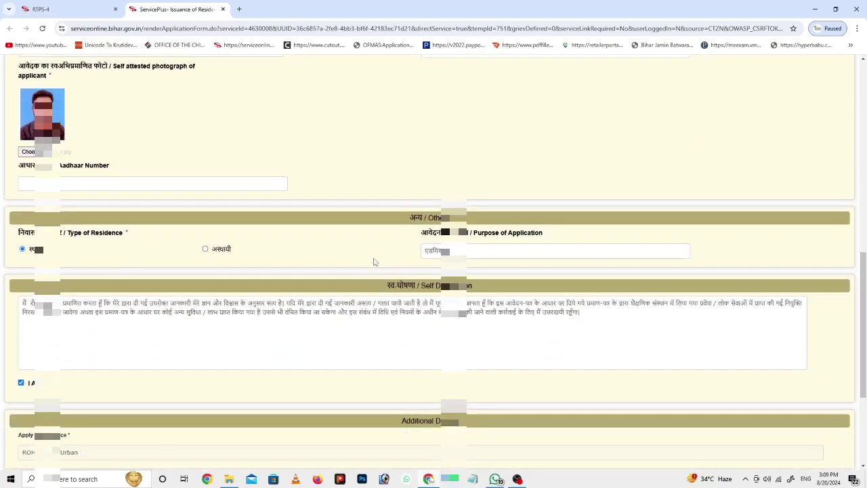
scroll(374, 261, "down", 3)
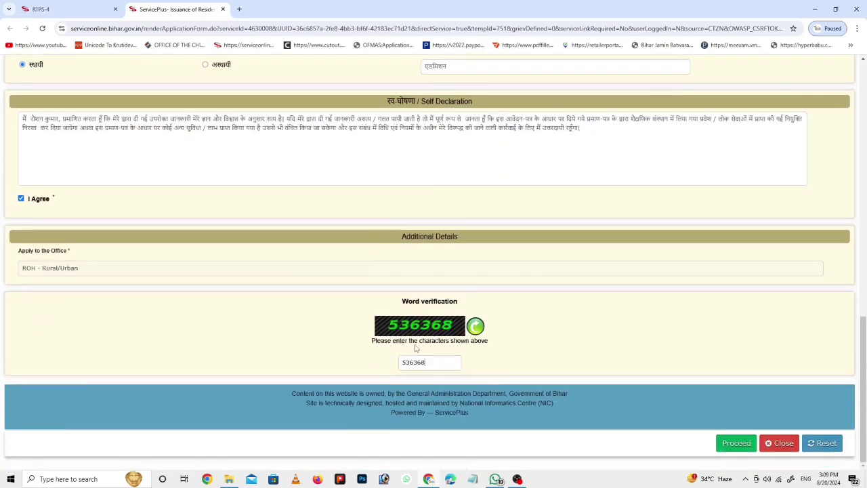
Step: Proceed with the form, accept the check-details notice, review the preview and go to Attach Annexure
left_click(735, 443)
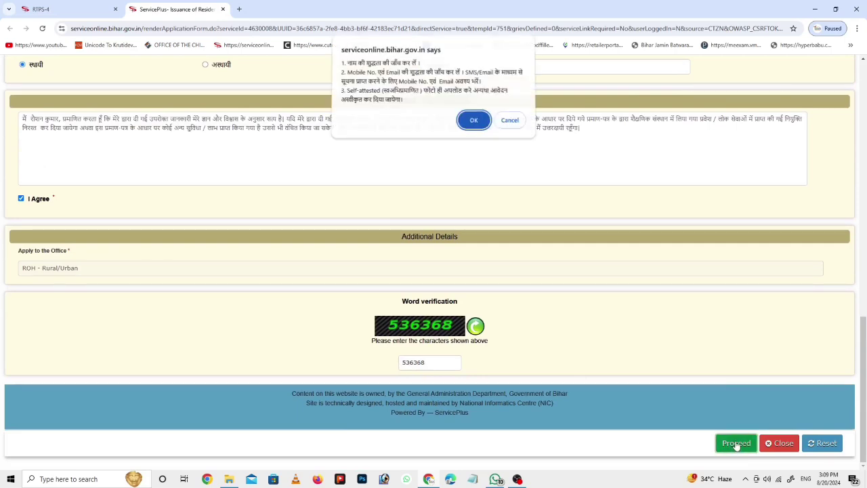
left_click(473, 123)
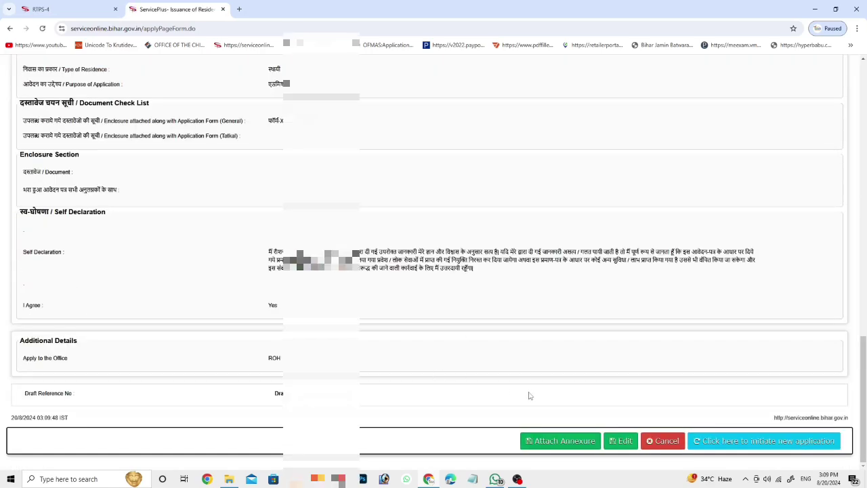
scroll(472, 365, "up", 10)
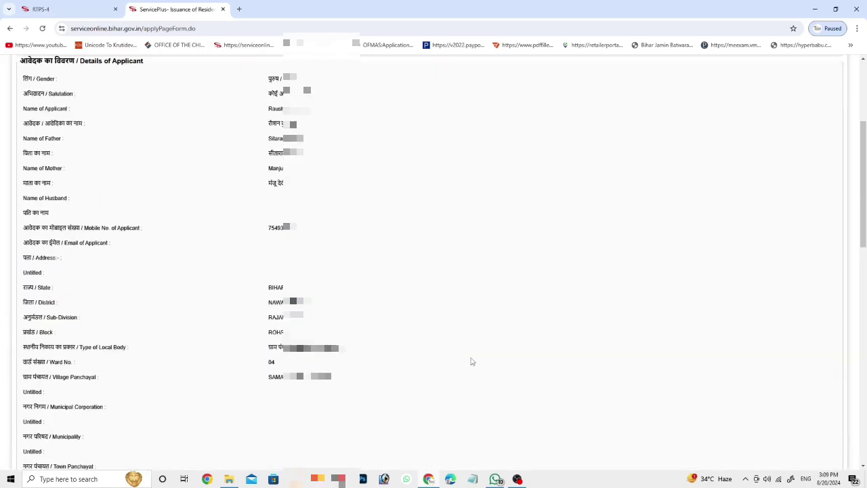
scroll(472, 361, "up", 3)
scroll(472, 361, "down", 9)
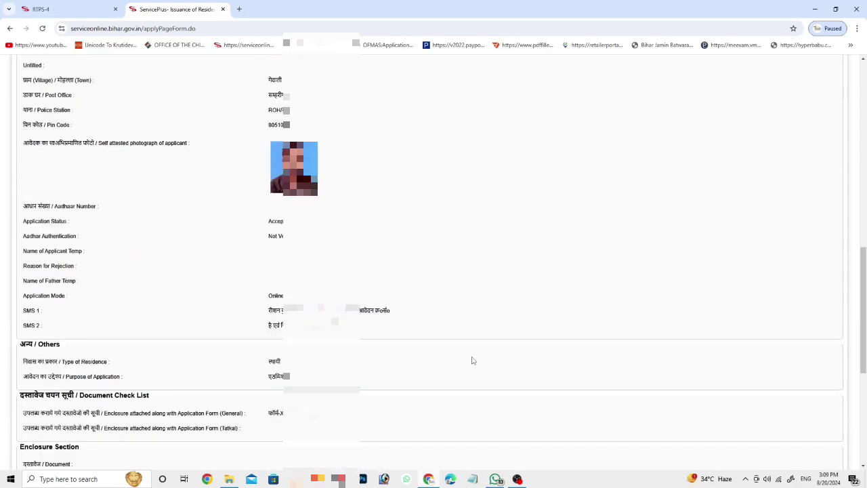
scroll(472, 360, "down", 5)
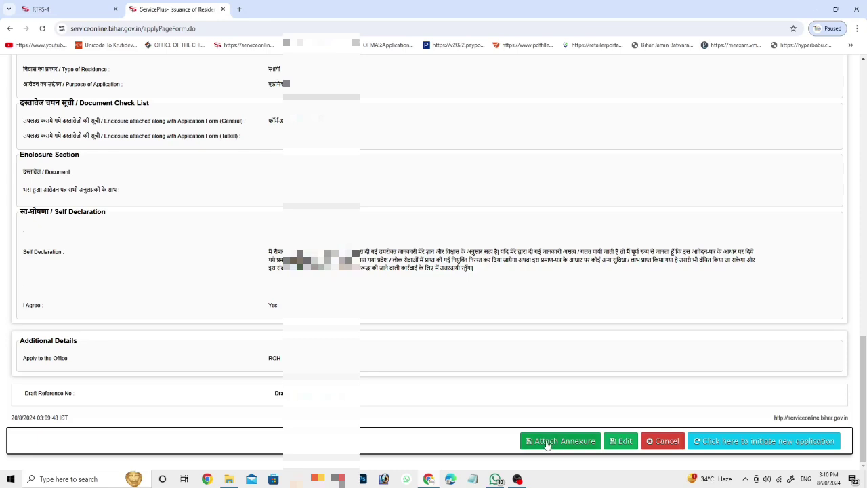
left_click(560, 441)
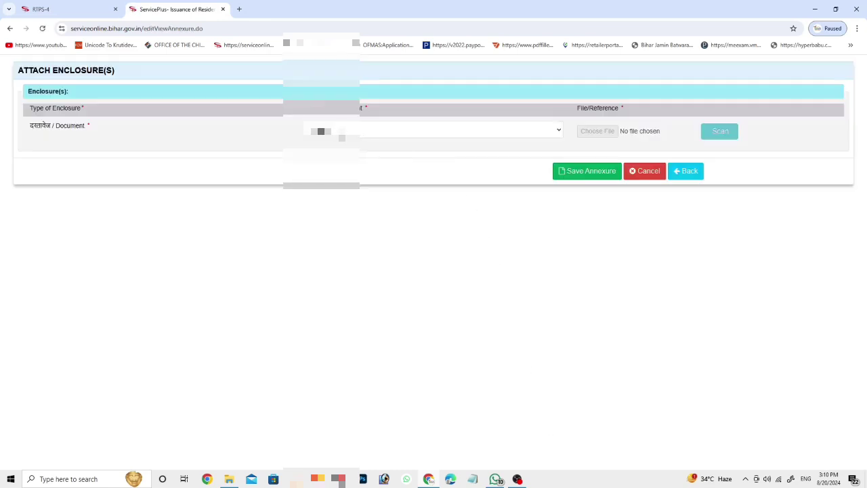
Step: Set the enclosure document to आधार कार्ड and attach the ADHAR scan image
left_click(340, 135)
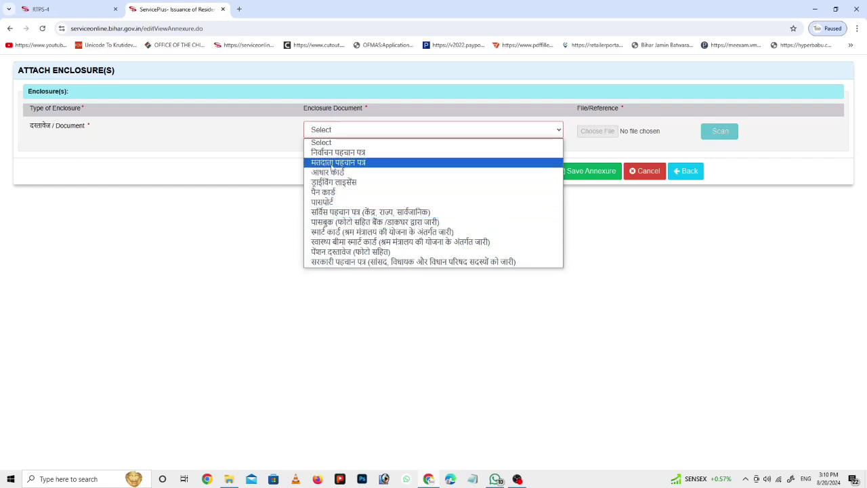
left_click(348, 174)
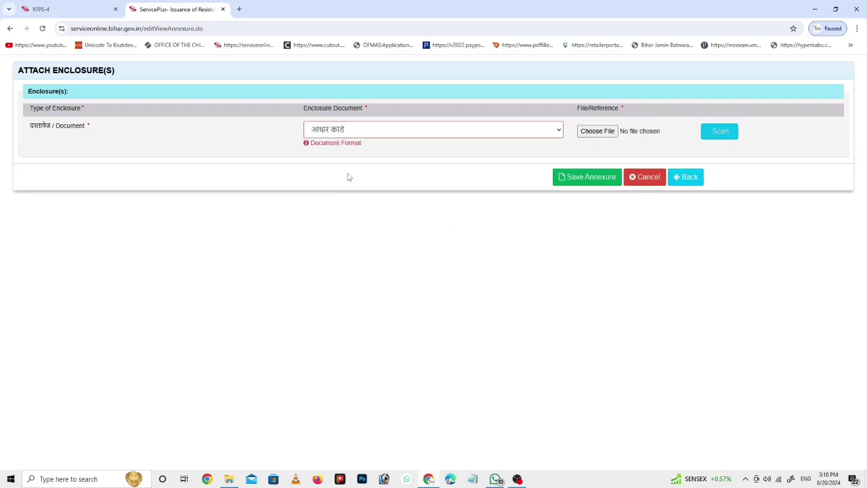
left_click(597, 132)
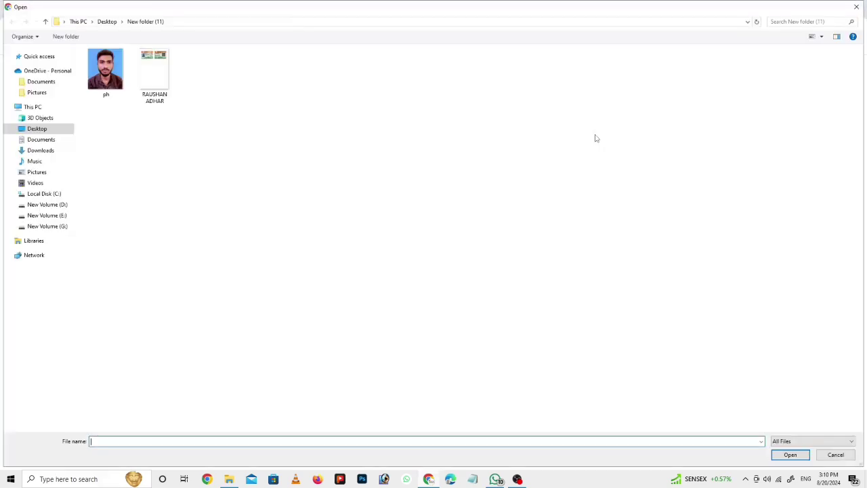
double_click(157, 92)
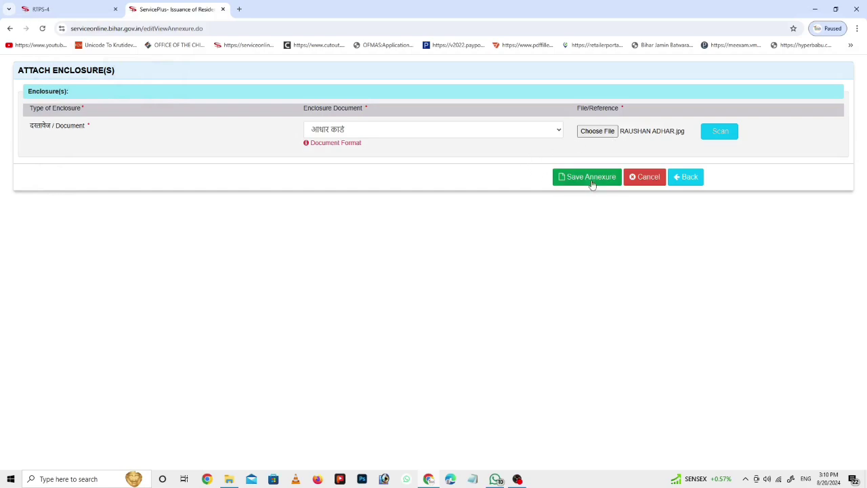
Step: Save the Aadhaar annexure and scroll the application preview down to the Submit button
left_click(579, 178)
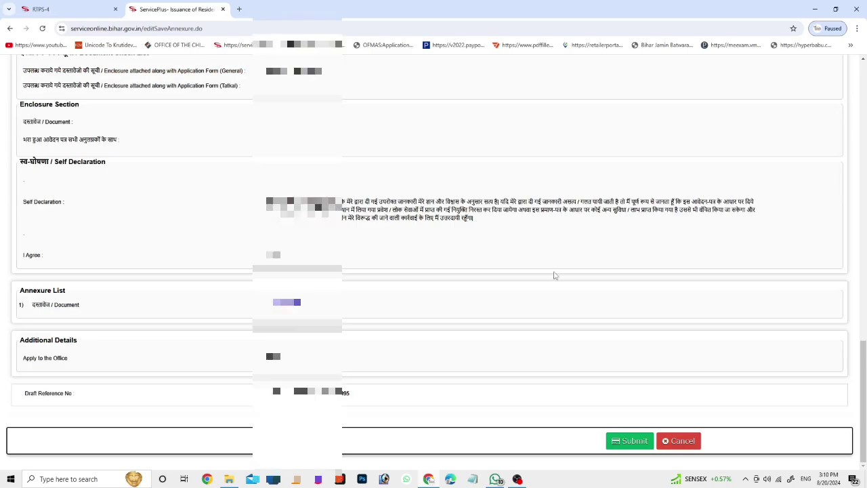
scroll(556, 276, "up", 4)
scroll(556, 276, "up", 4)
scroll(555, 276, "down", 10)
scroll(565, 294, "up", 8)
scroll(565, 293, "up", 10)
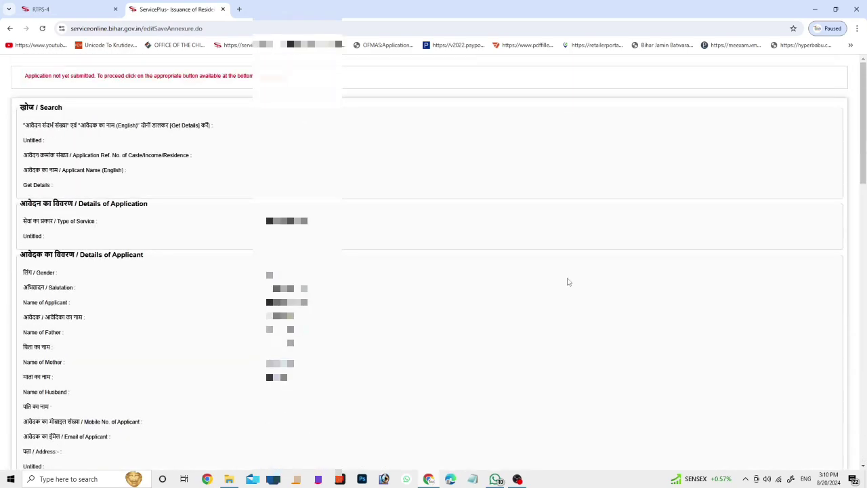
scroll(569, 281, "down", 15)
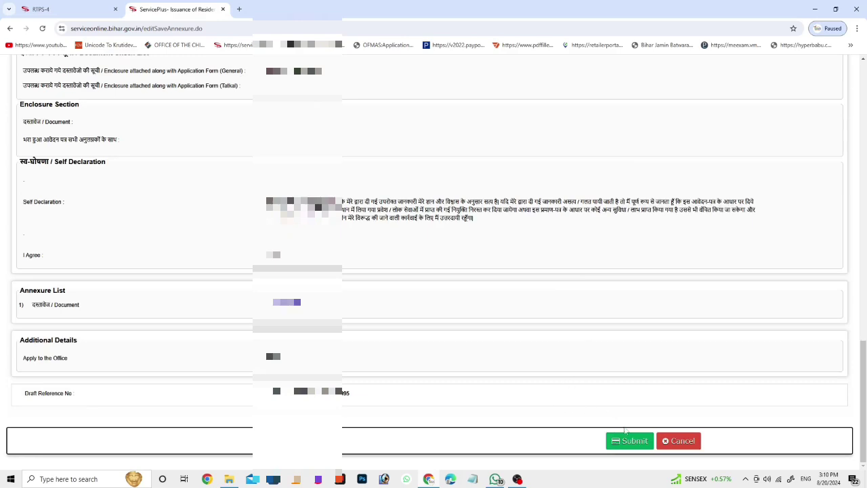
Step: Submit the residence certificate application and look over the acknowledgement page
left_click(632, 441)
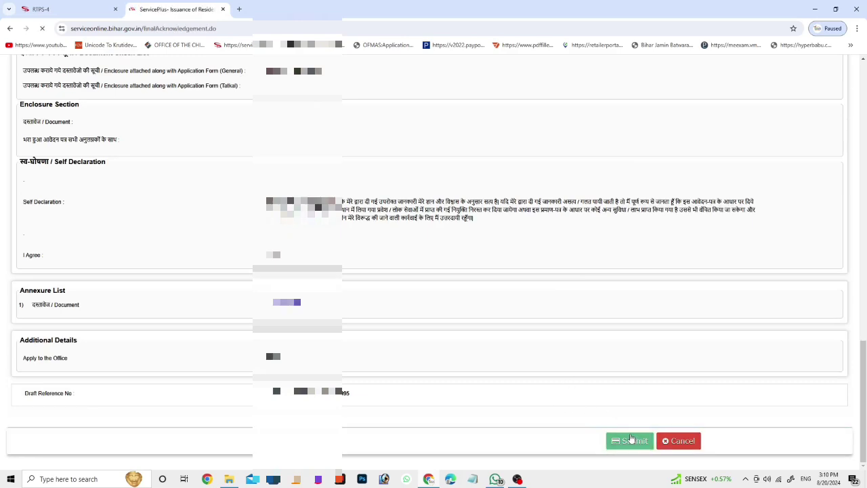
scroll(628, 392, "down", 4)
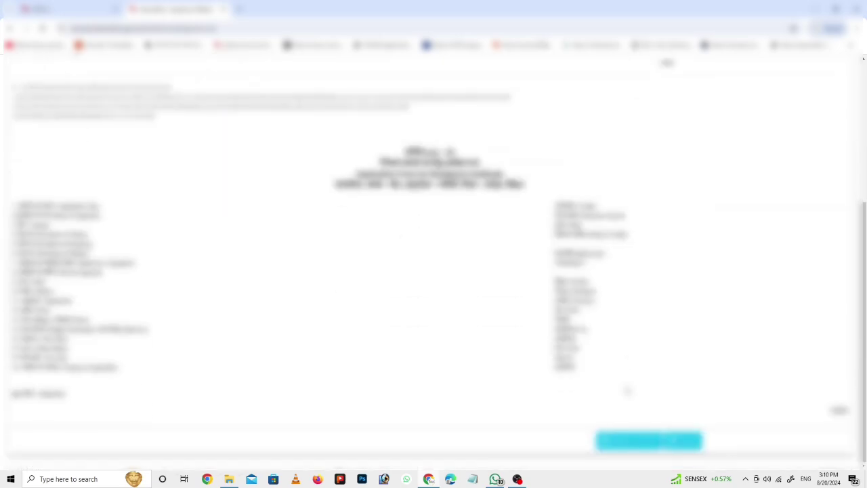
scroll(627, 392, "up", 3)
scroll(615, 291, "down", 3)
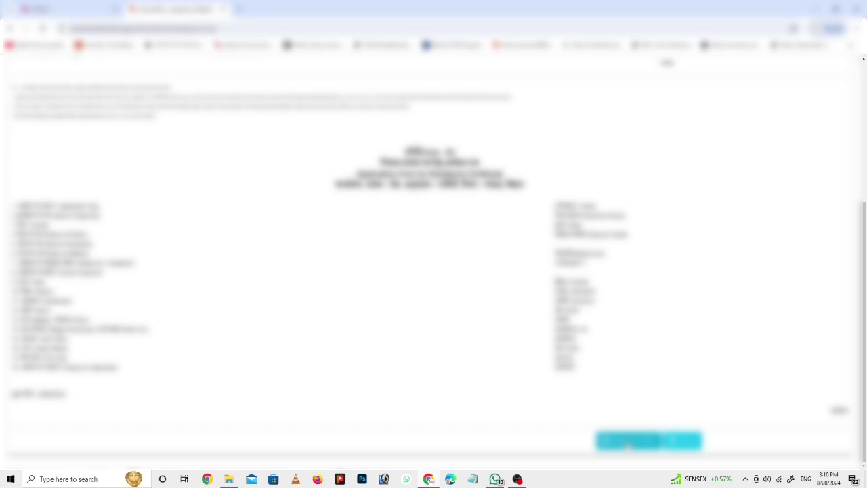
Step: Download and view the acknowledgement PDF, then close it and return to the RTPS home page
left_click(628, 444)
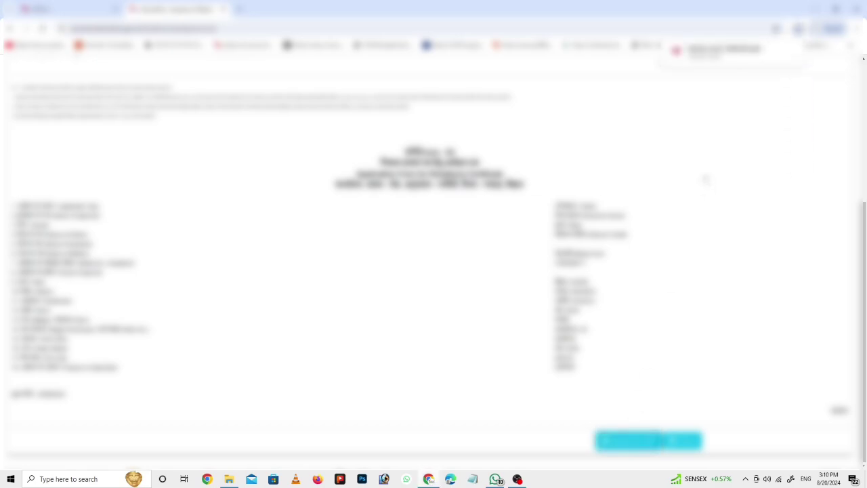
left_click(724, 53)
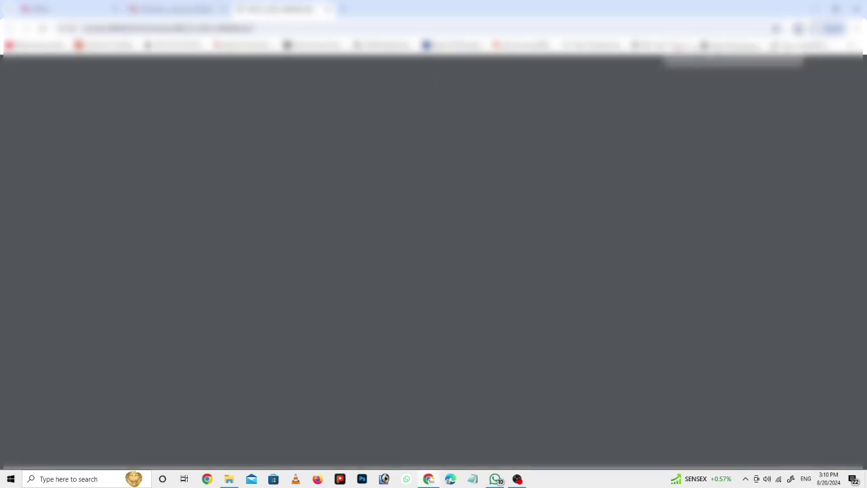
scroll(430, 271, "down", 10)
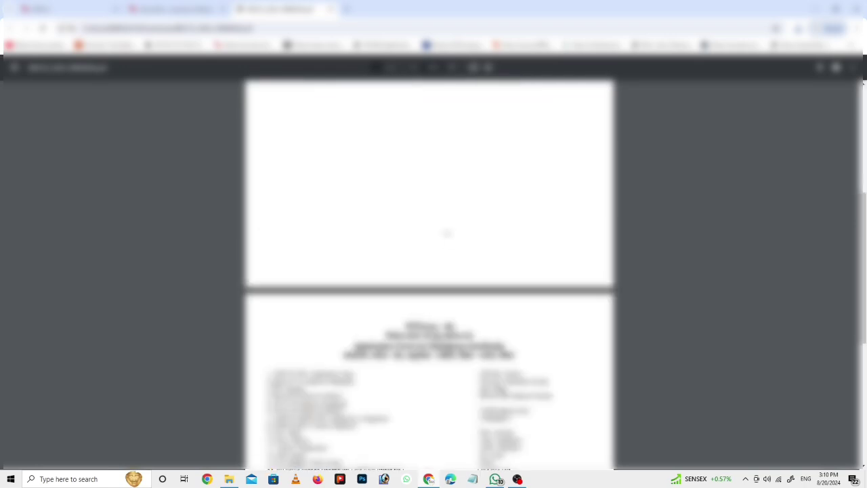
scroll(429, 271, "up", 9)
scroll(471, 246, "up", 1)
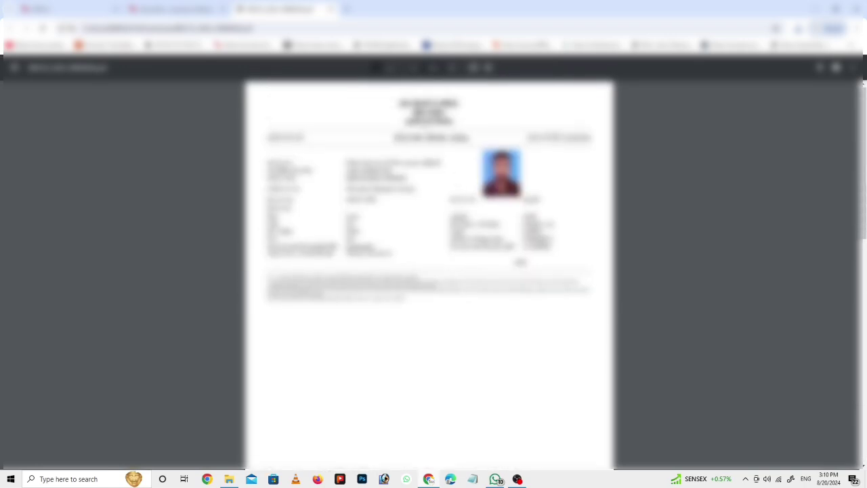
scroll(627, 389, "up", 4)
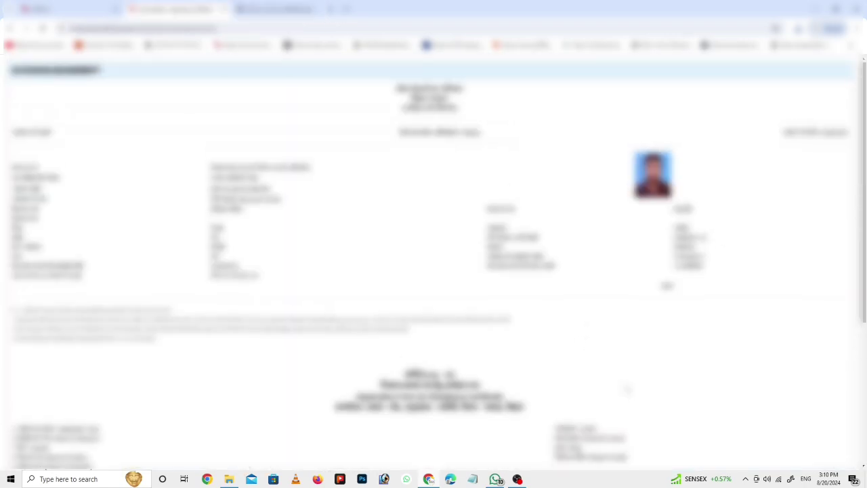
scroll(642, 375, "down", 4)
left_click(677, 444)
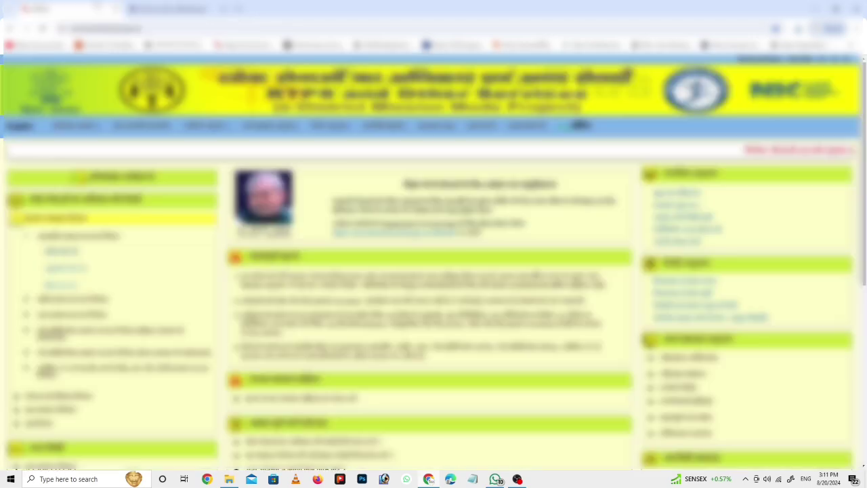
left_click(97, 6)
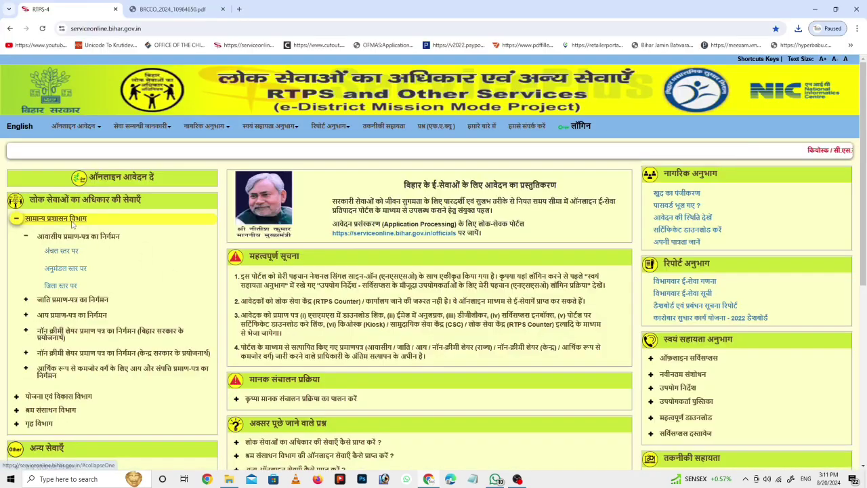
Step: Under सामान्य प्रशासन विभाग > जाति प्रमाण-पत्र का निर्माण, open the अंचल स्तर पर caste form
left_click(73, 220)
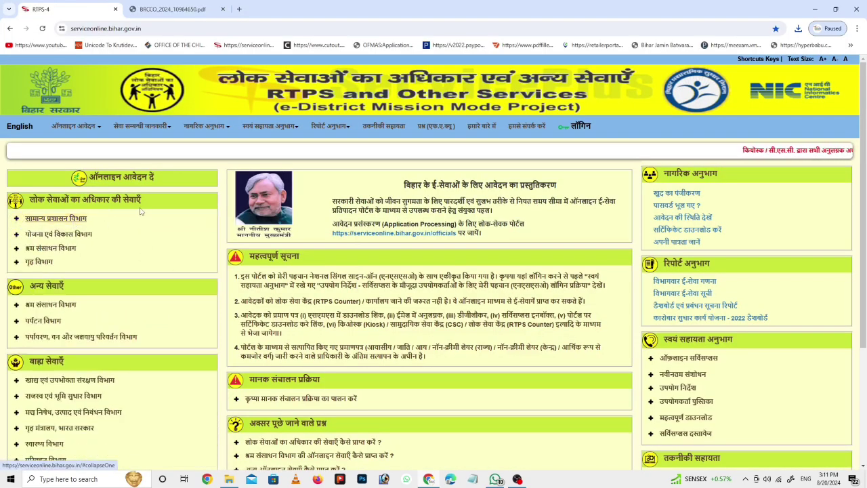
left_click(49, 219)
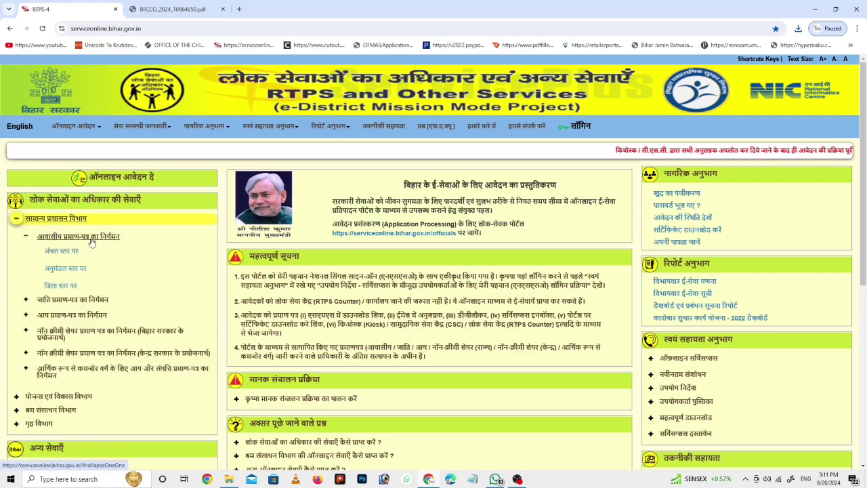
left_click(59, 306)
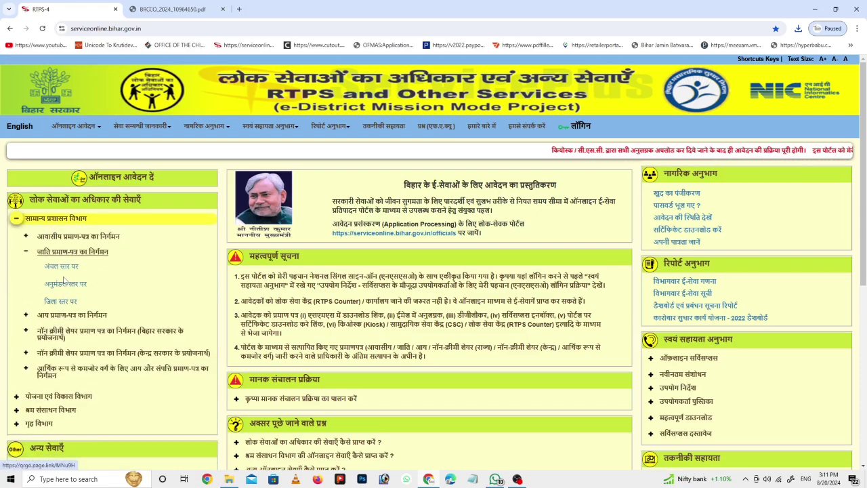
left_click(61, 252)
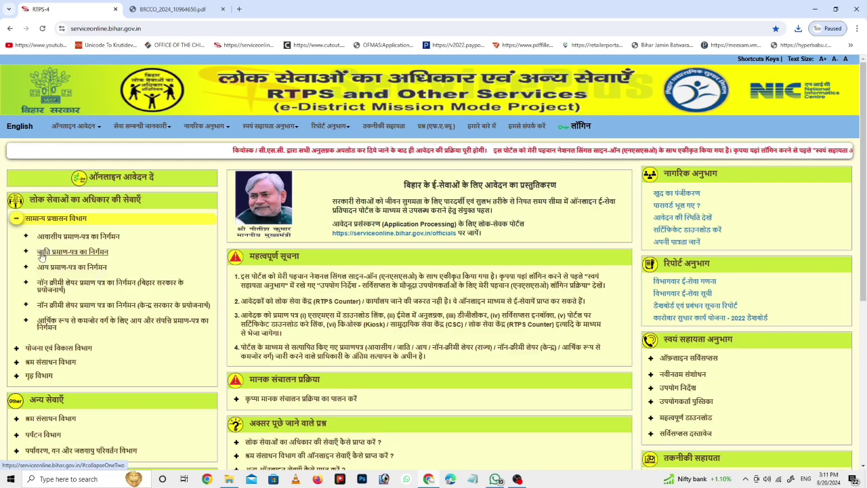
left_click(48, 252)
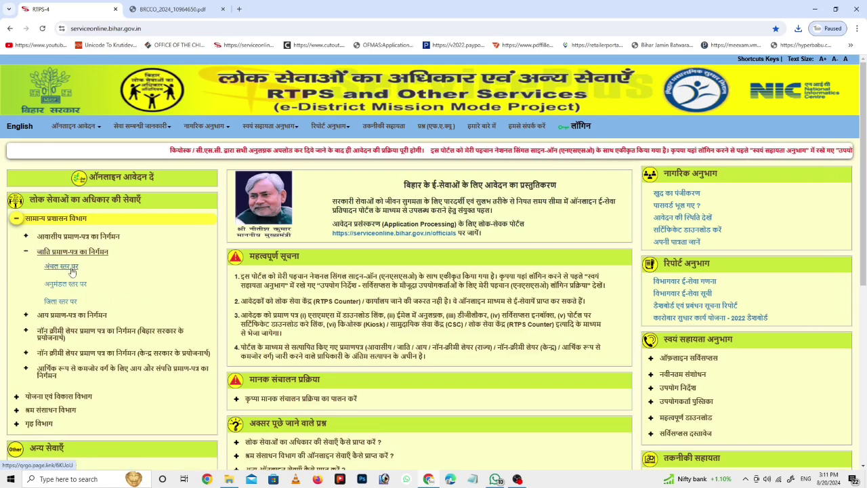
left_click(65, 271)
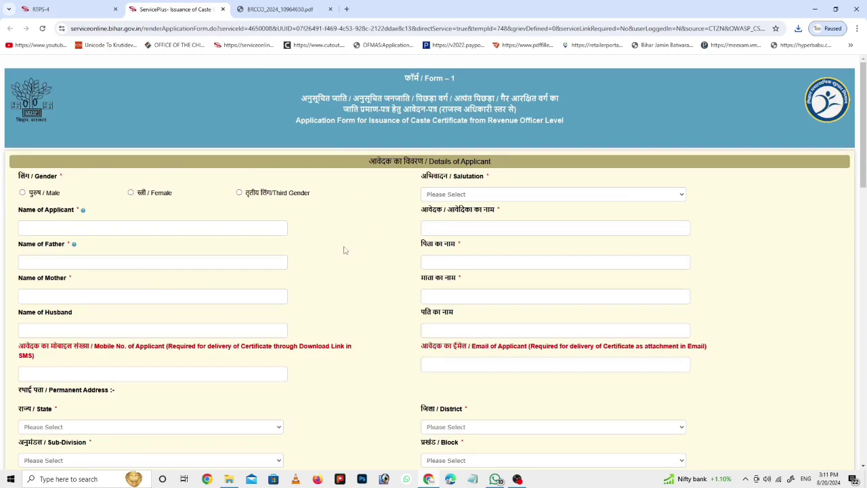
Step: Scroll through the caste form to review its address fields
scroll(343, 250, "down", 3)
scroll(205, 256, "down", 1)
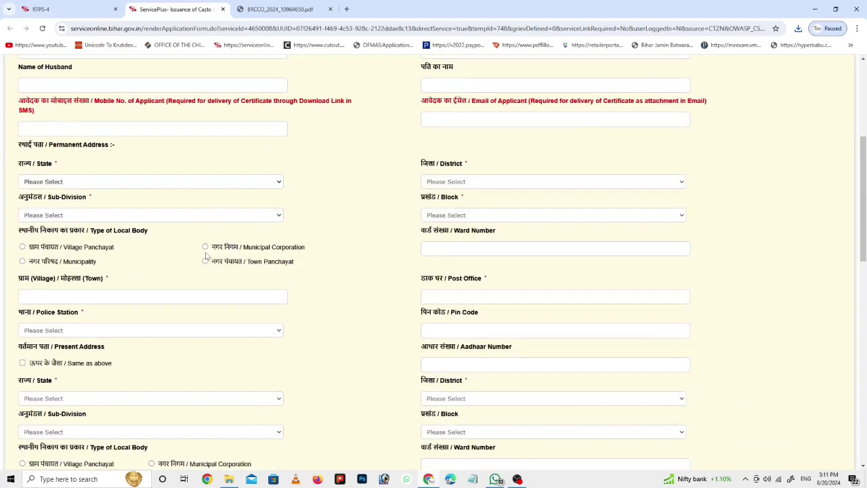
scroll(206, 256, "down", 3)
scroll(182, 236, "up", 1)
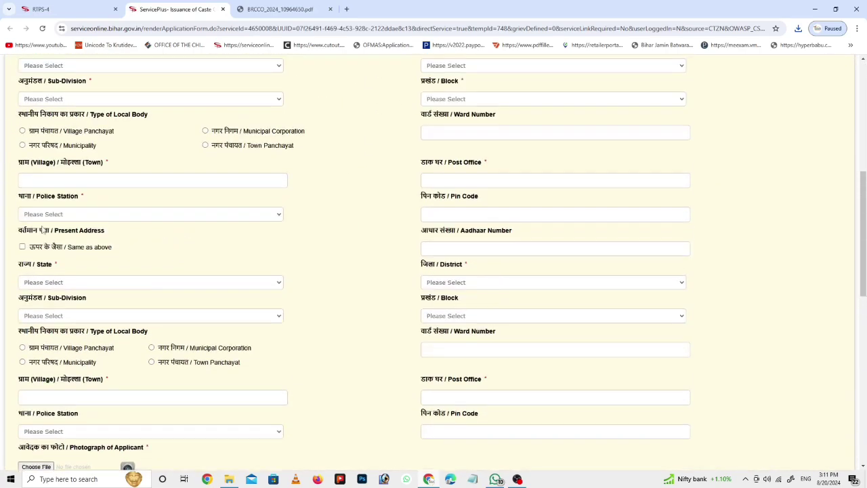
scroll(43, 229, "up", 3)
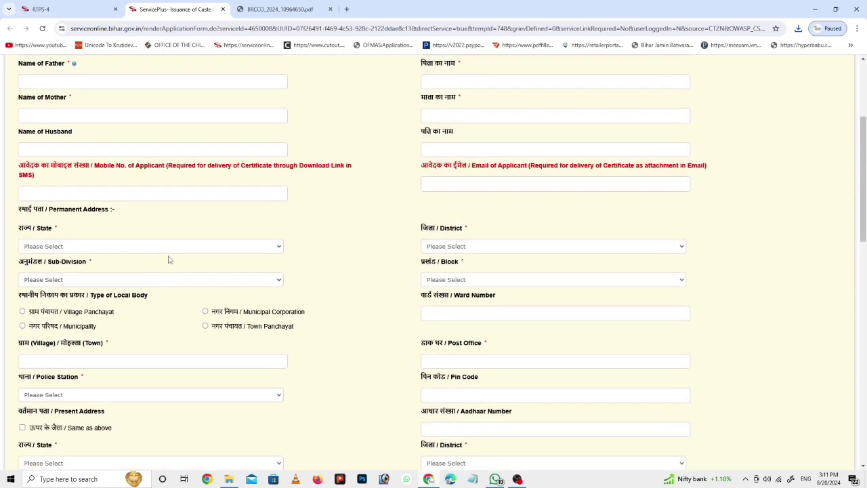
scroll(237, 256, "up", 3)
scroll(195, 299, "down", 4)
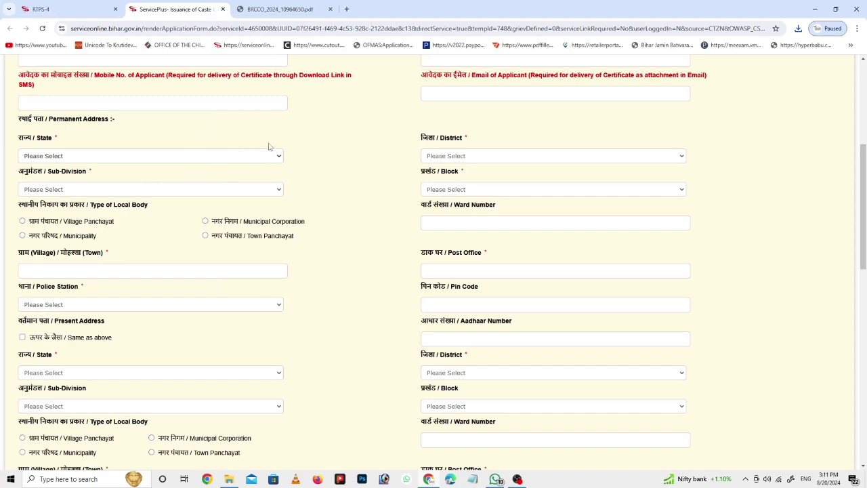
scroll(232, 167, "down", 2)
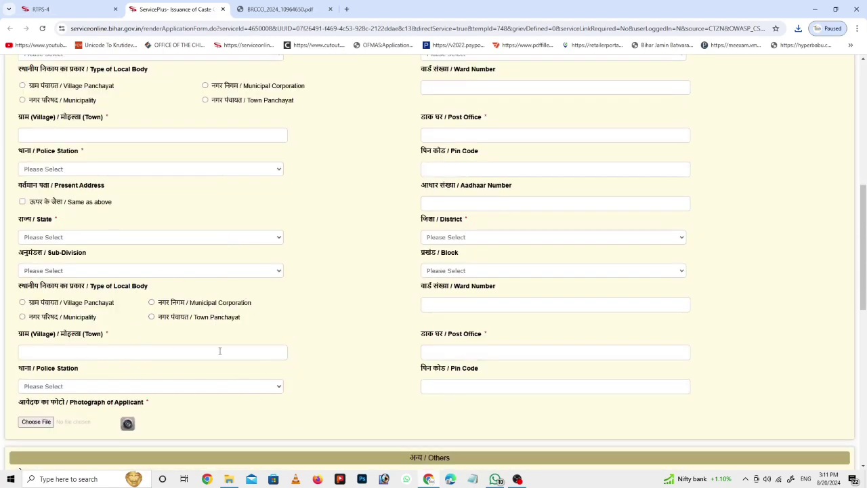
scroll(102, 223, "up", 3)
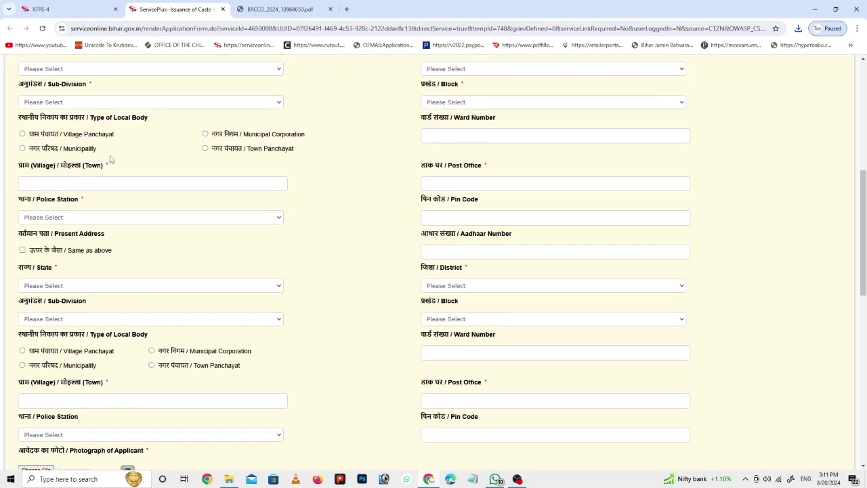
scroll(107, 182, "up", 3)
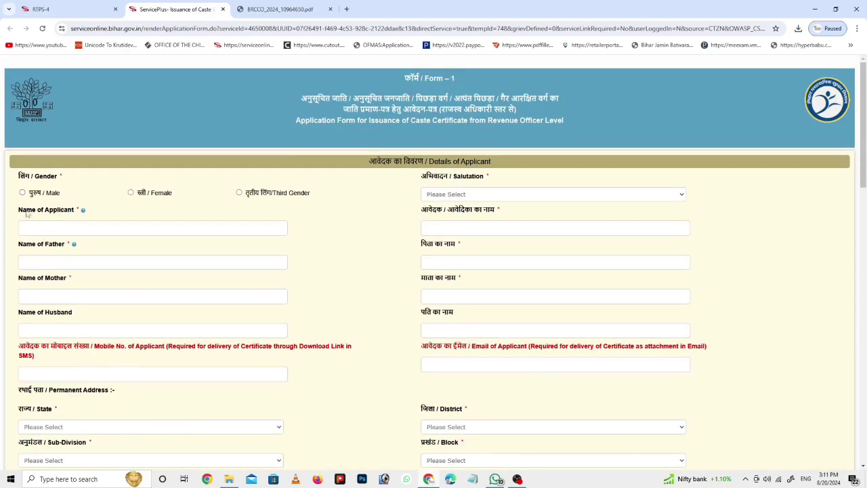
scroll(85, 264, "down", 1)
scroll(88, 277, "down", 4)
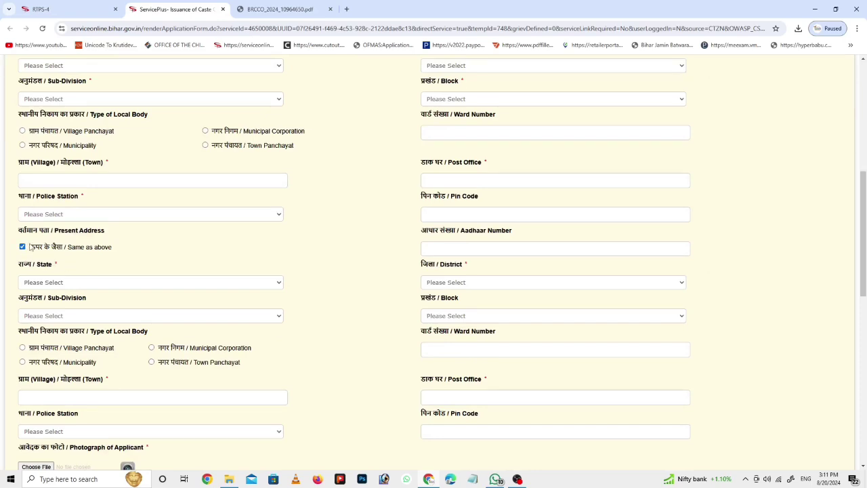
Step: Enter village fghfgh and post office hfgfgh, with present address set same as permanent
left_click(23, 246)
left_click(57, 181)
type("fghfgh")
left_click(85, 214)
left_click(439, 175)
type("hfgfgh")
left_click(22, 247)
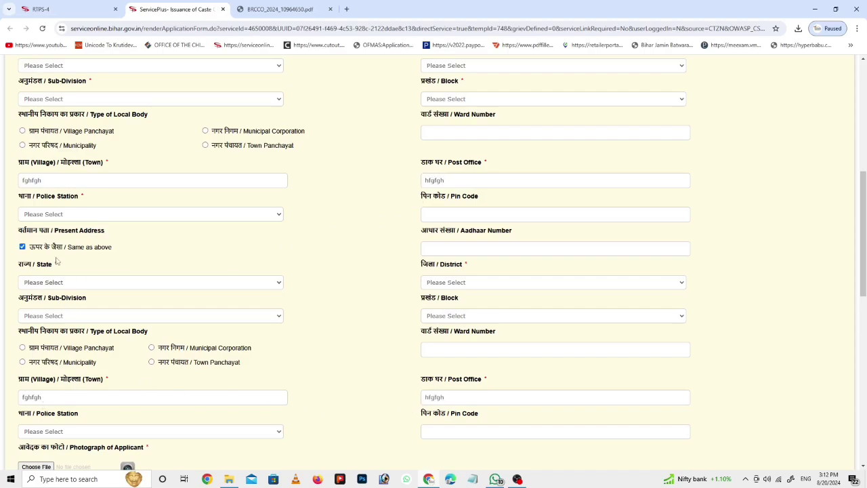
scroll(107, 293, "down", 2)
scroll(107, 293, "down", 1)
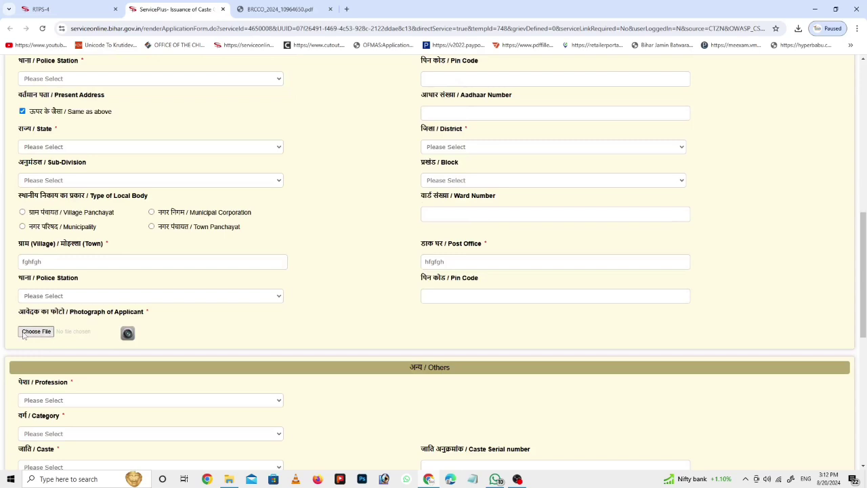
scroll(197, 301, "down", 2)
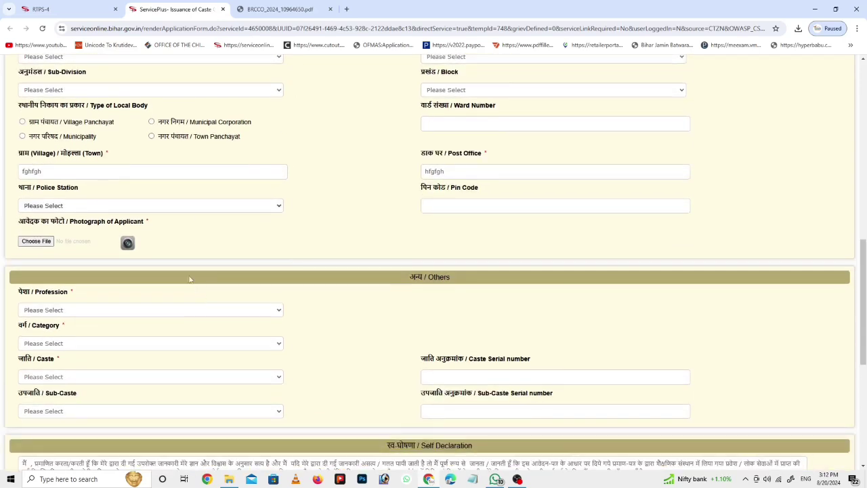
Step: Set profession to Student and category to अत्यंत पिछड़ा वर्ग (अनुसूची-1)
left_click(52, 310)
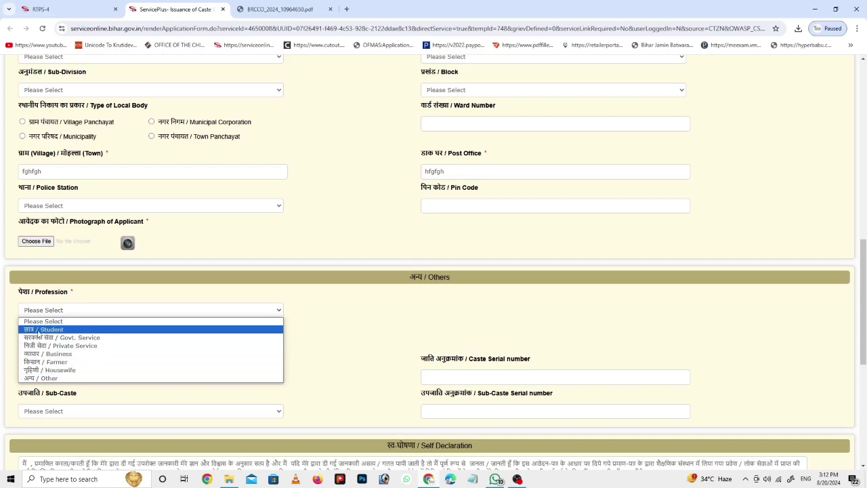
left_click(53, 330)
scroll(42, 254, "down", 2)
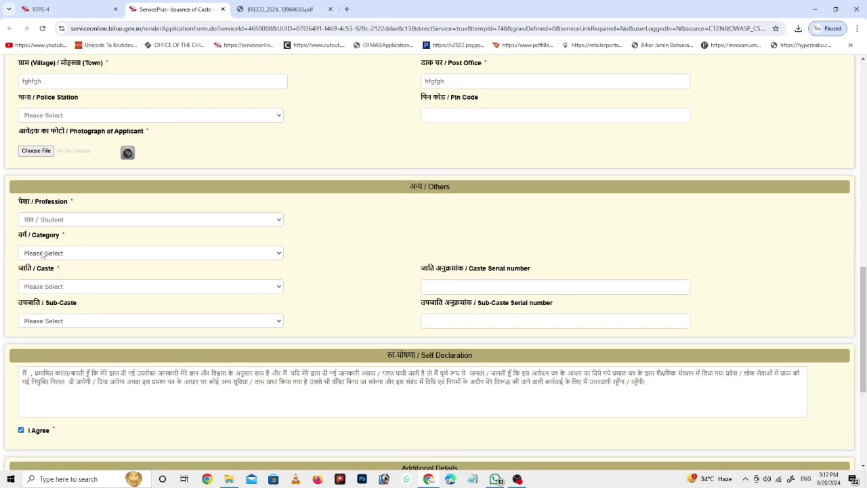
left_click(42, 253)
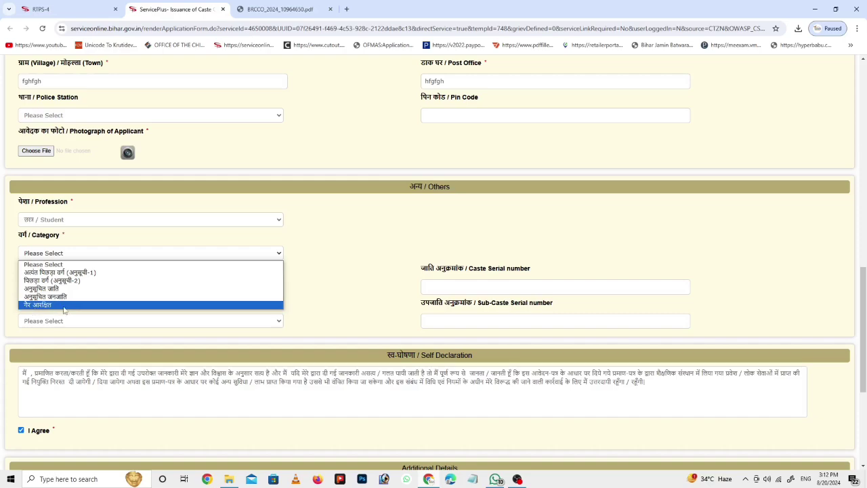
left_click(69, 273)
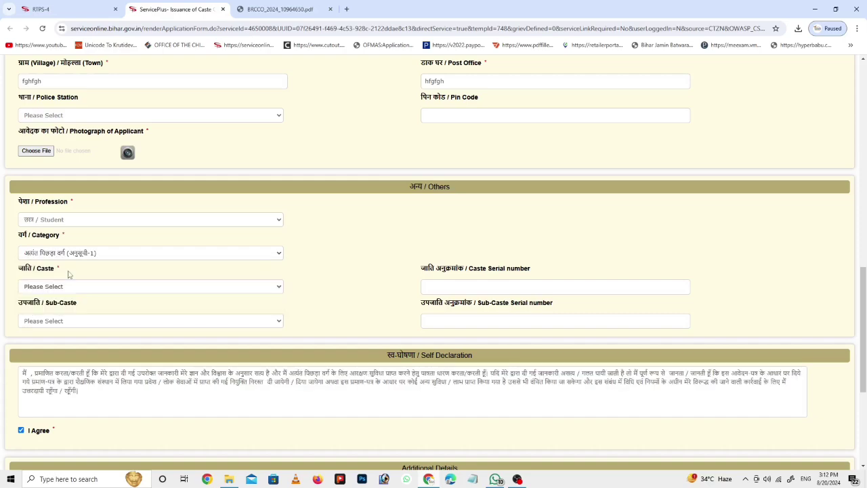
Step: Choose caste Prajapati (Kumhar), check the empty sub-caste list, and try to proceed
left_click(54, 287)
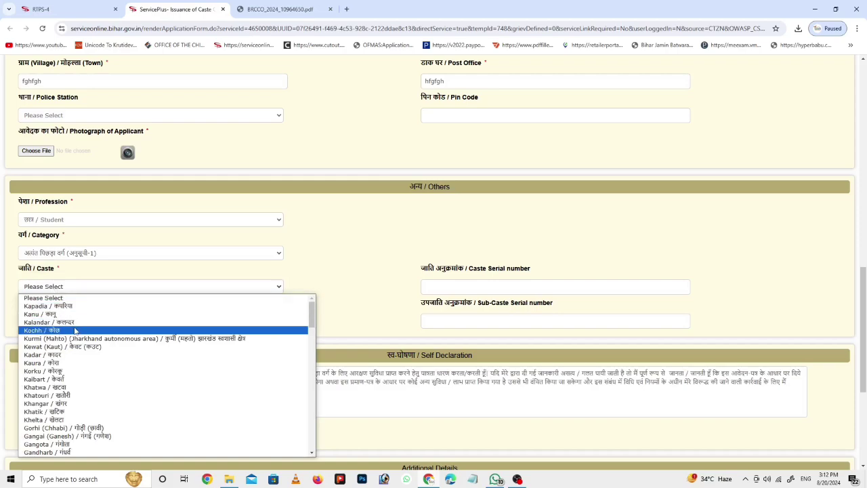
scroll(76, 331, "down", 6)
scroll(76, 331, "down", 10)
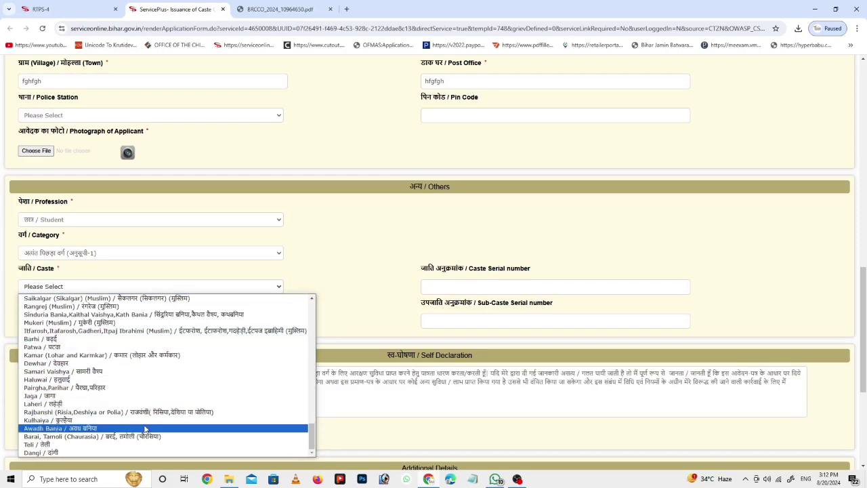
scroll(144, 442, "up", 4)
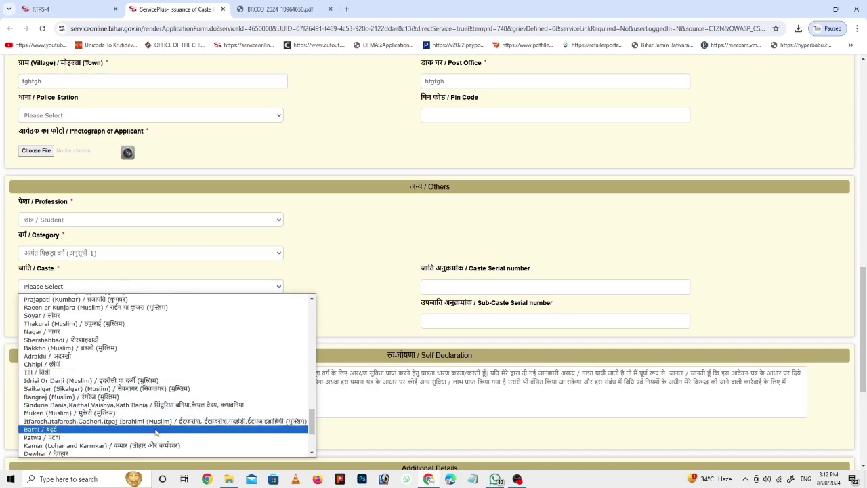
scroll(156, 413, "up", 4)
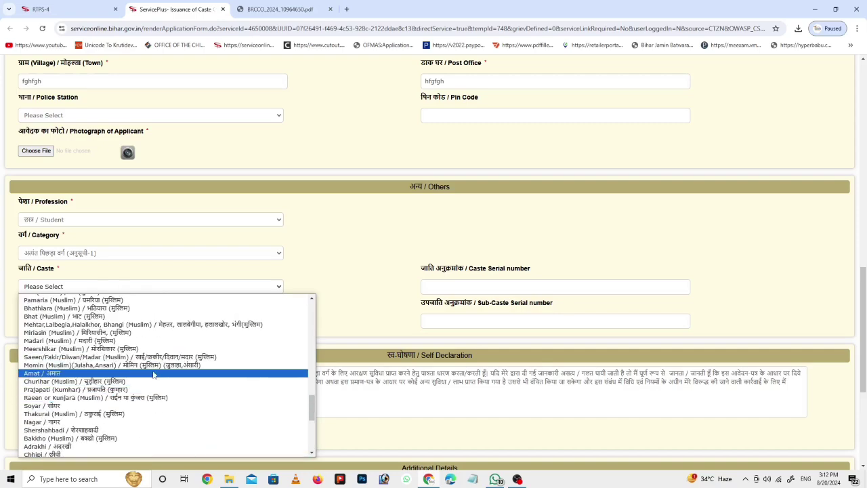
left_click(150, 390)
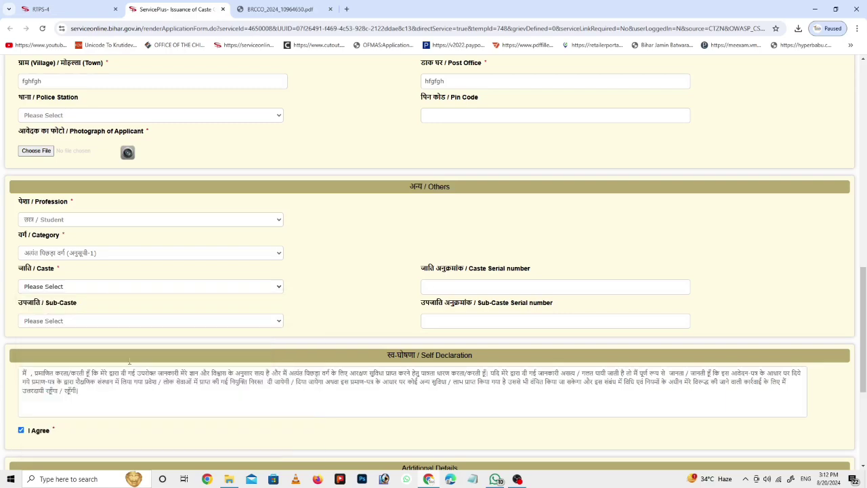
left_click(64, 322)
left_click(66, 324)
left_click(63, 323)
left_click(91, 330)
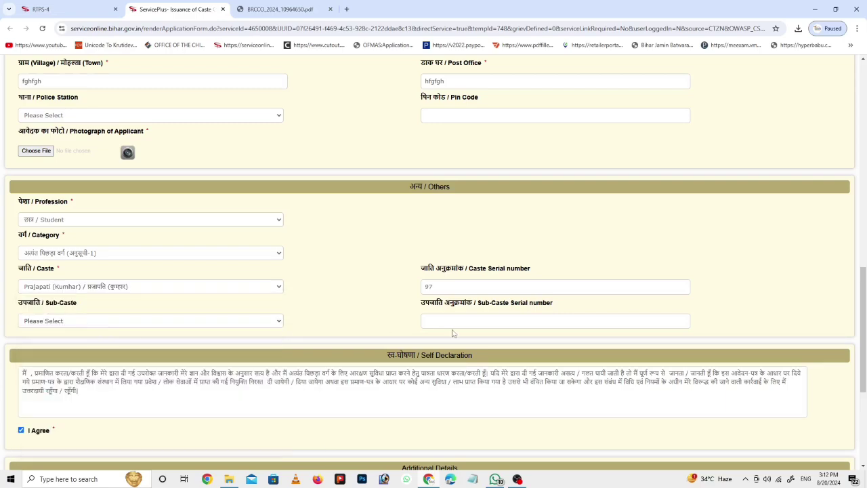
scroll(454, 329, "down", 3)
left_click(418, 366)
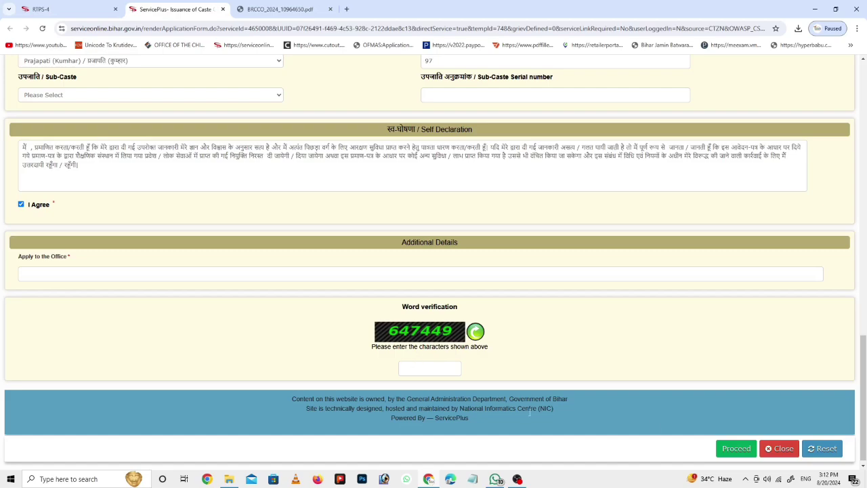
left_click(736, 448)
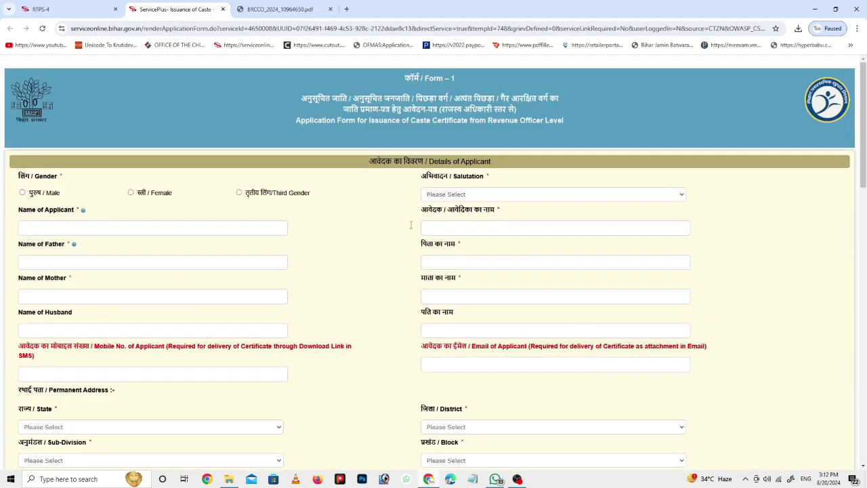
Step: Close the caste form and open the अंचल स्तर पर income certificate form under आय प्रमाण-पत्र का निर्माण
left_click(223, 9)
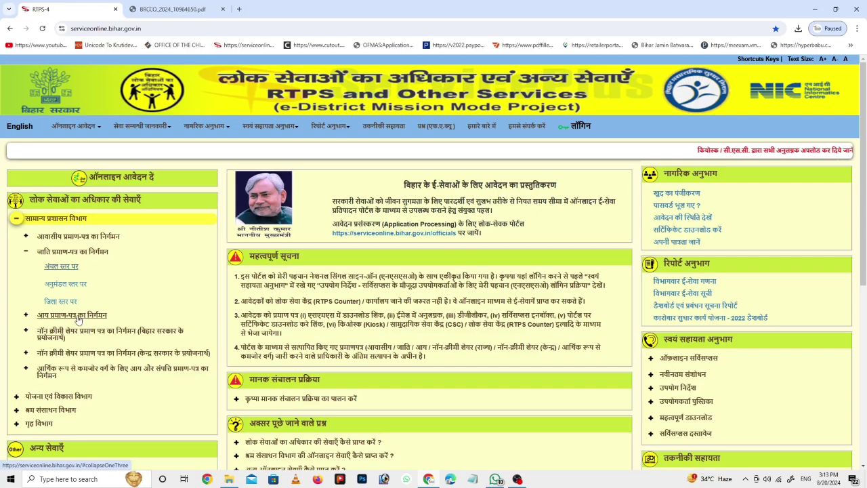
left_click(70, 316)
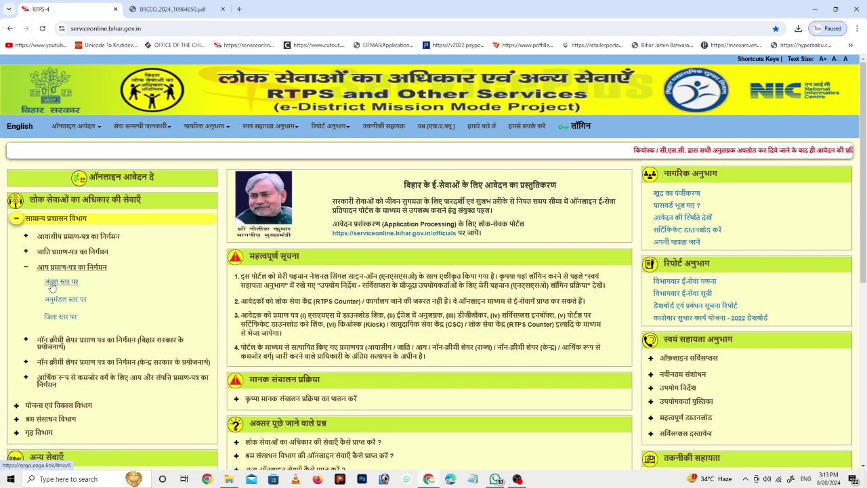
left_click(63, 284)
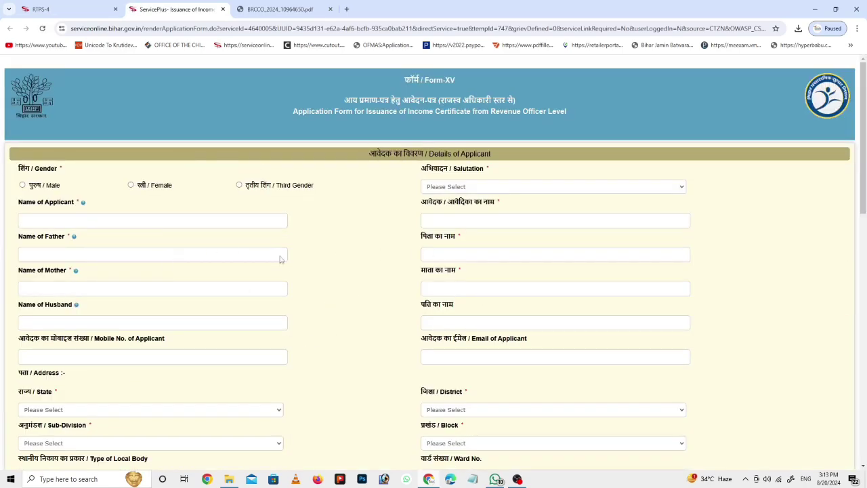
scroll(184, 223, "down", 1)
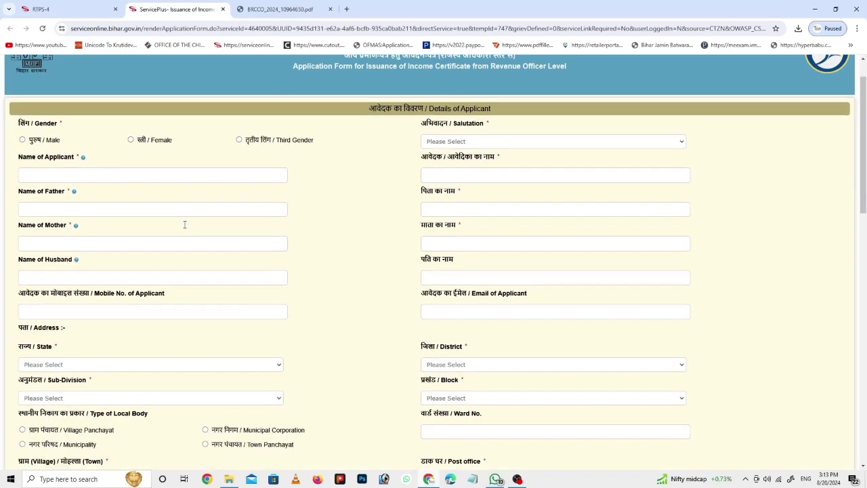
scroll(184, 227, "down", 1)
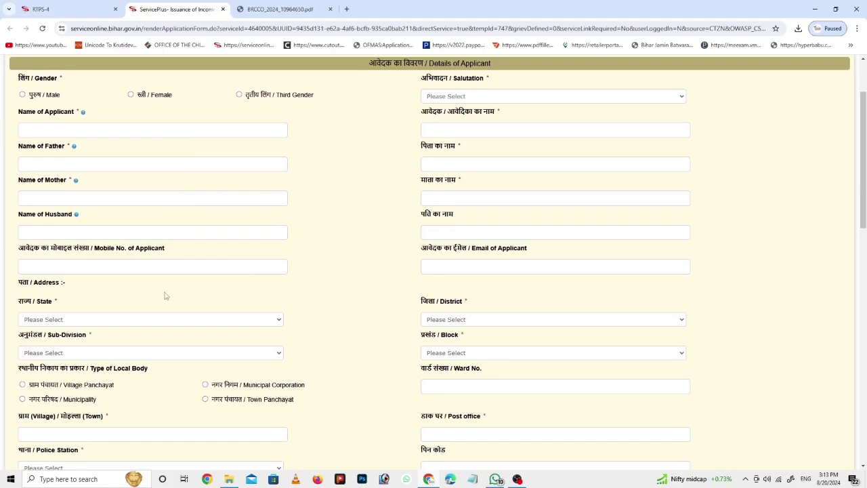
scroll(165, 296, "down", 6)
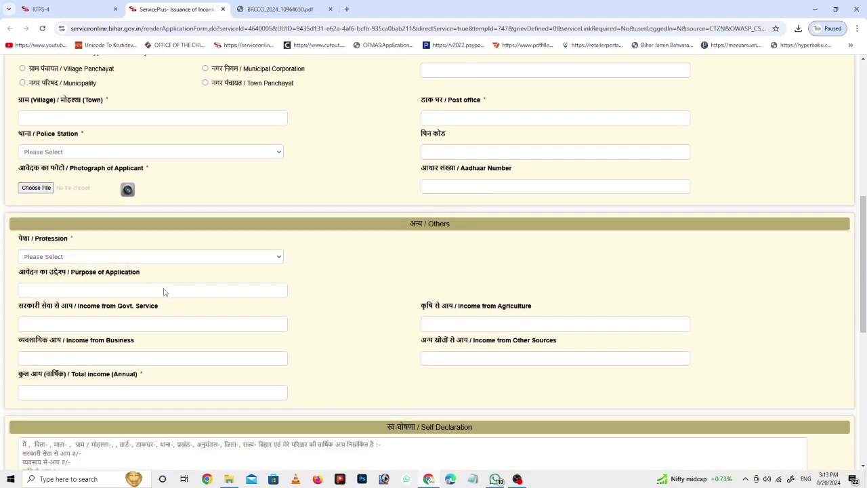
Step: Look through the profession list without choosing, then move down to the income fields
left_click(63, 257)
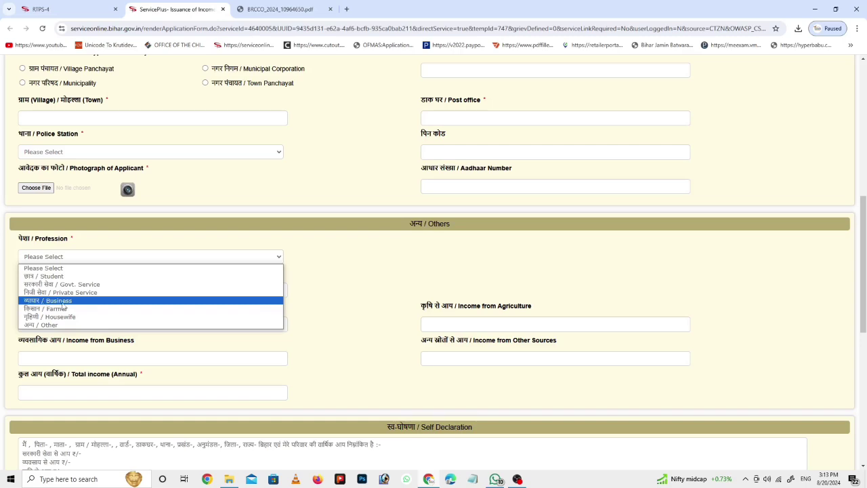
left_click(139, 344)
scroll(144, 343, "down", 1)
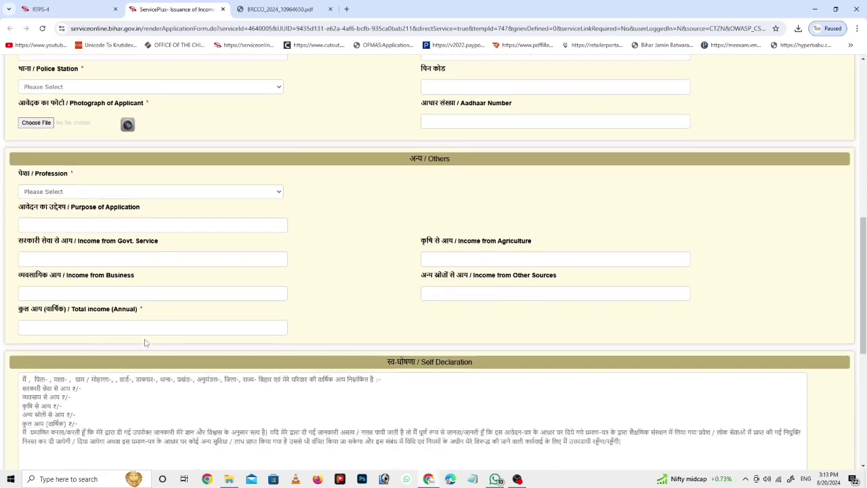
scroll(144, 343, "down", 1)
left_click(93, 270)
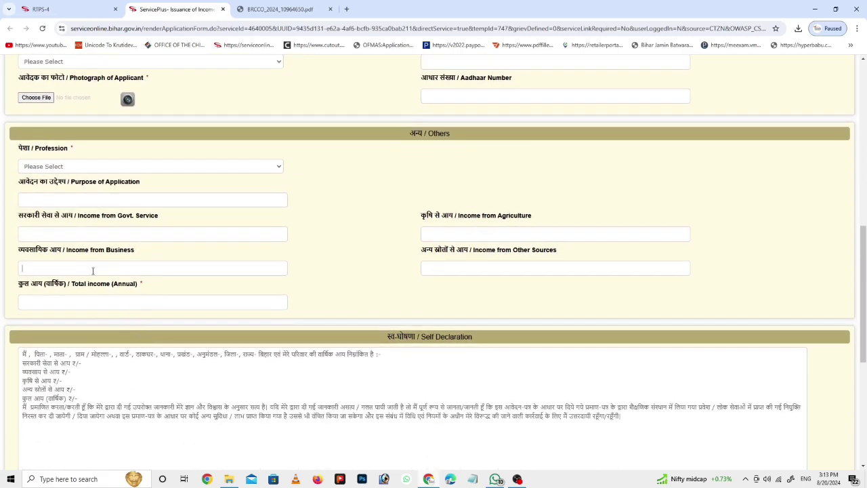
Step: Replace purpose 'sarkari yojana' with एडमिशन and enter agriculture income 30000 and other-source income 50000
left_click(44, 202)
type("sarkari yojana")
key("ctrl+BackSpace")
key("ctrl+BackSpace")
type("admission")
type("0")
left_click(441, 269)
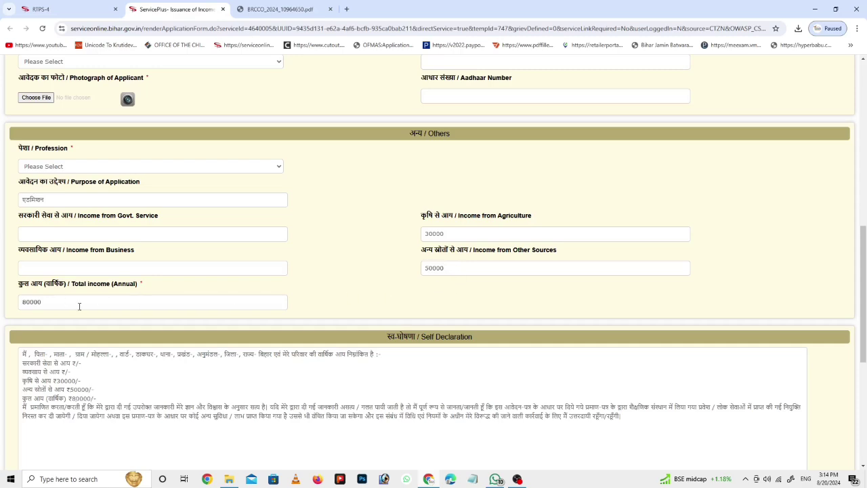
Step: Scroll through the Form-XV income form to review its filled and empty fields
scroll(183, 317, "down", 1)
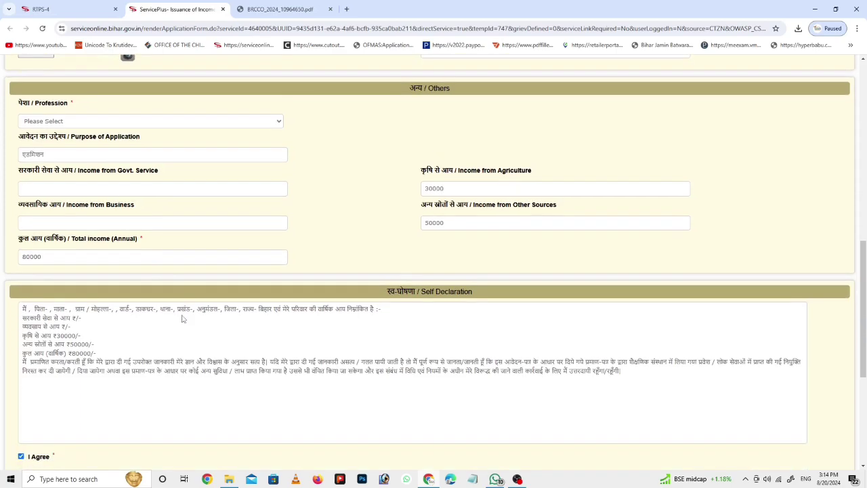
scroll(182, 317, "down", 3)
scroll(173, 284, "down", 3)
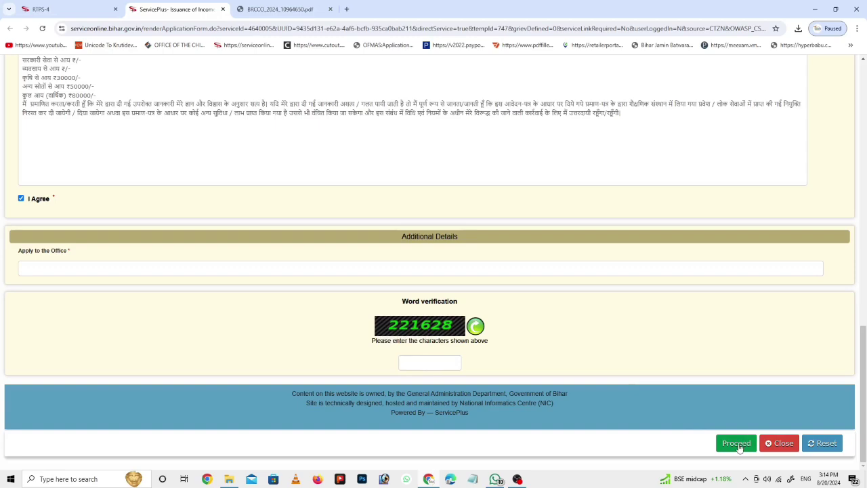
scroll(511, 273, "up", 10)
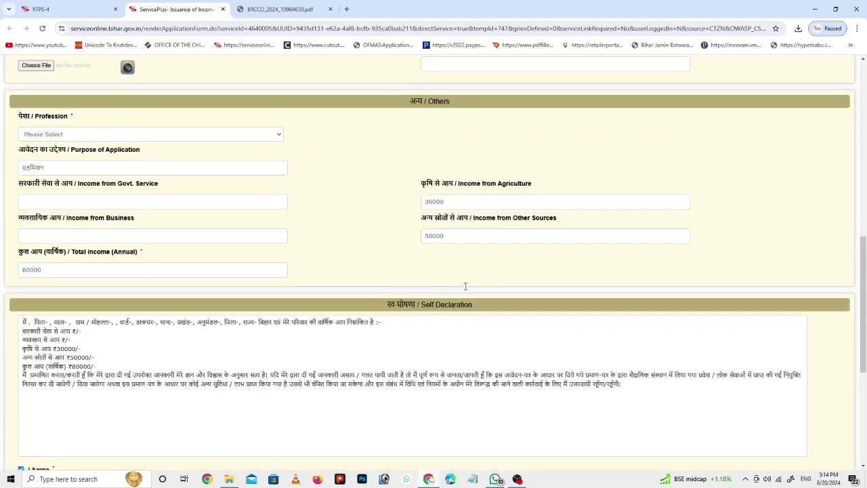
scroll(466, 290, "up", 5)
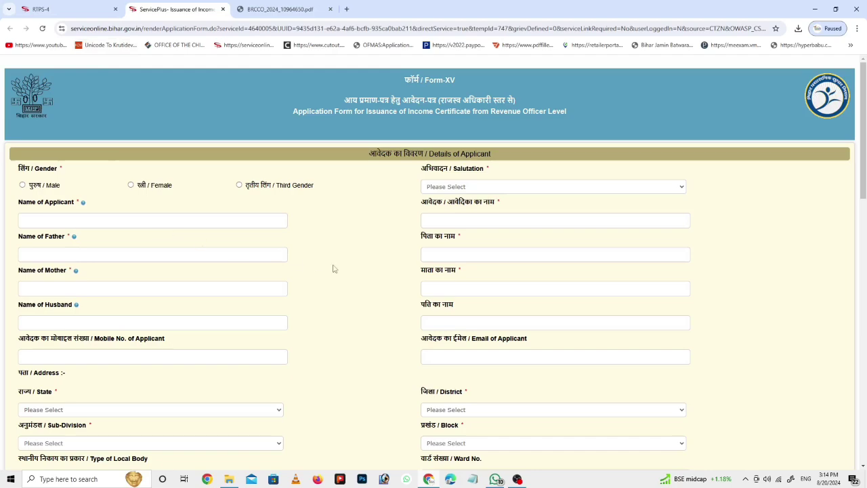
scroll(333, 268, "down", 3)
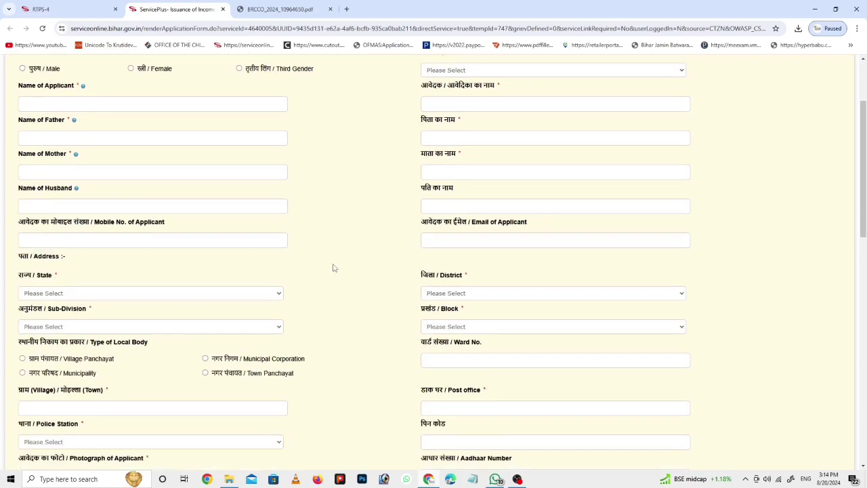
Step: Back on the RTPS home page, collapse the income section and open 'आवेदन की स्थिति देखें' tracking
left_click(100, 10)
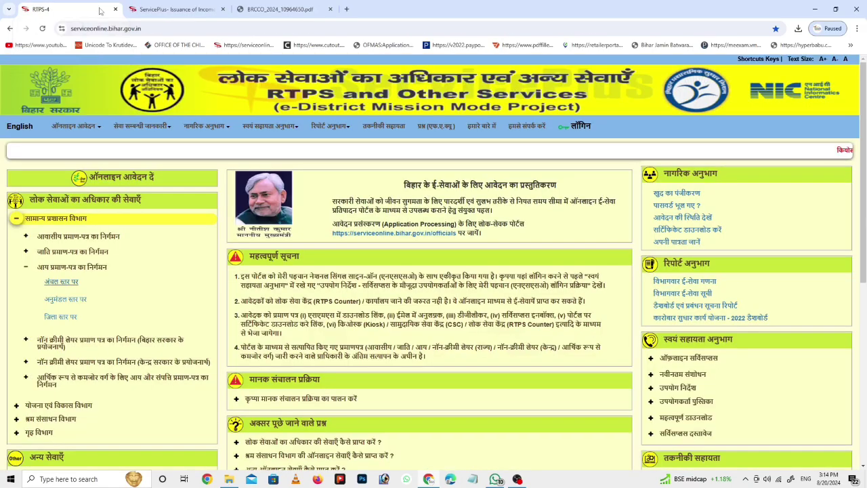
scroll(124, 256, "down", 1)
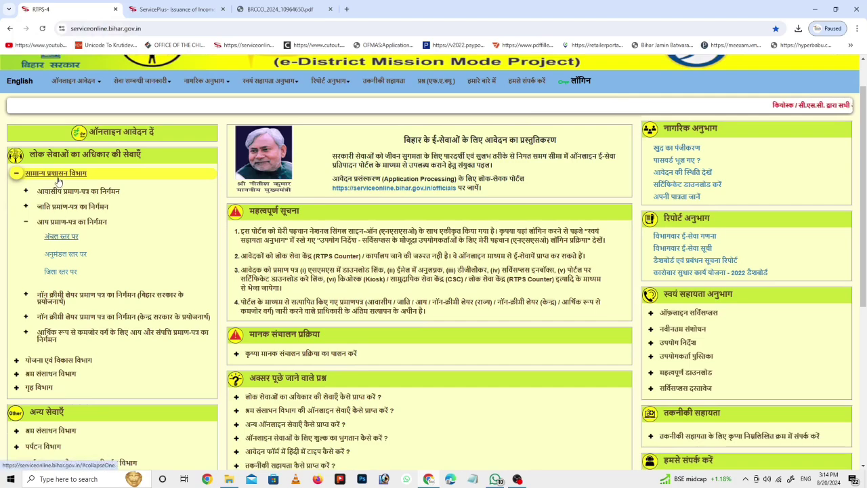
left_click(47, 222)
scroll(390, 230, "up", 1)
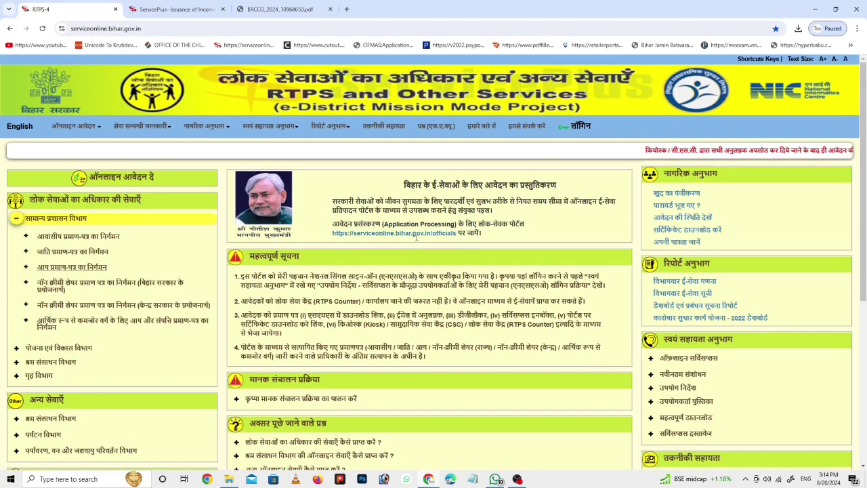
left_click(687, 218)
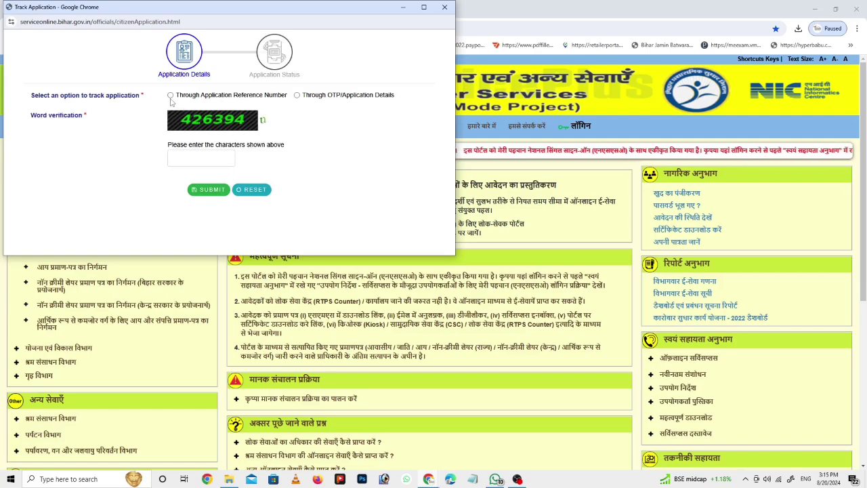
Step: Choose tracking by reference number and select the application number in the downloaded PDF
left_click(170, 95)
left_click(174, 116)
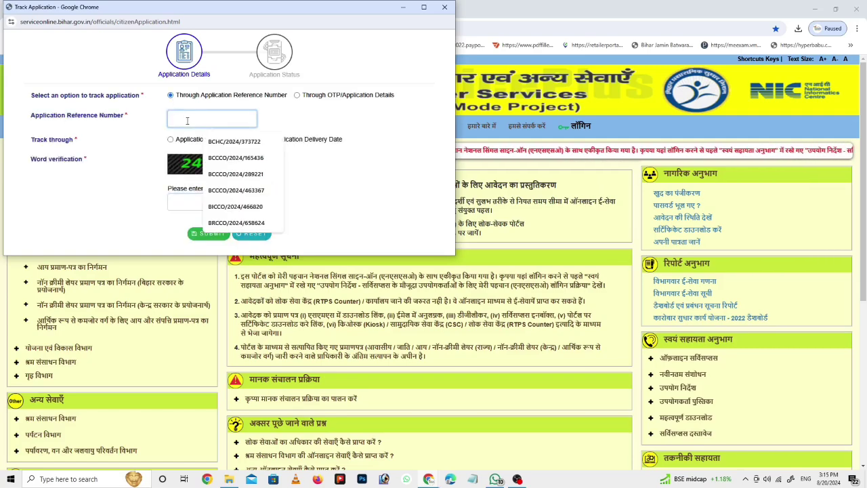
left_click(798, 28)
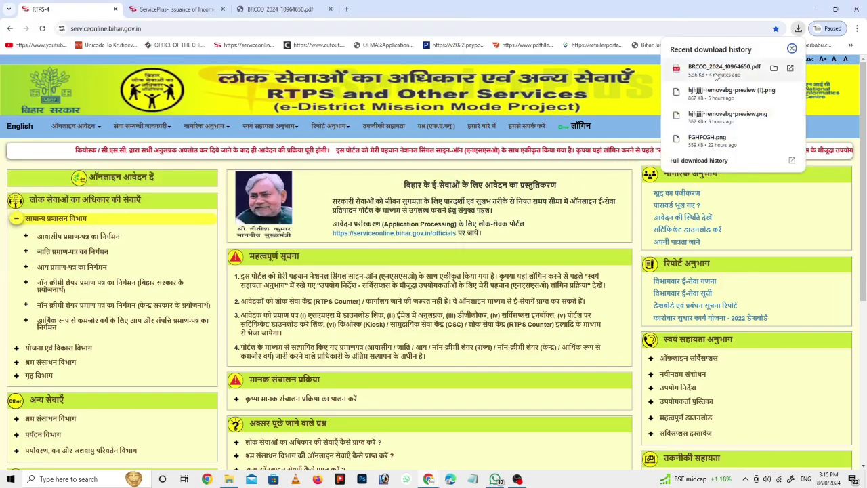
left_click(752, 60)
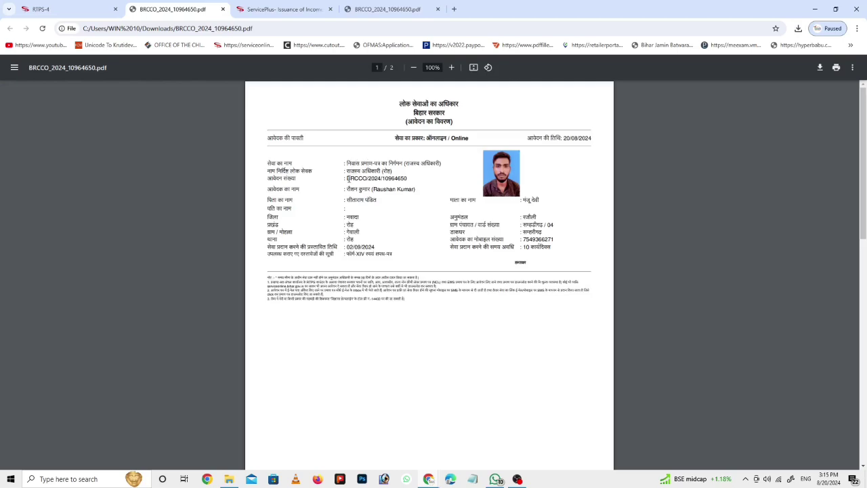
key("ctrl+plus")
key("ctrl+plus")
key("ctrl+plus")
key("ctrl+plus")
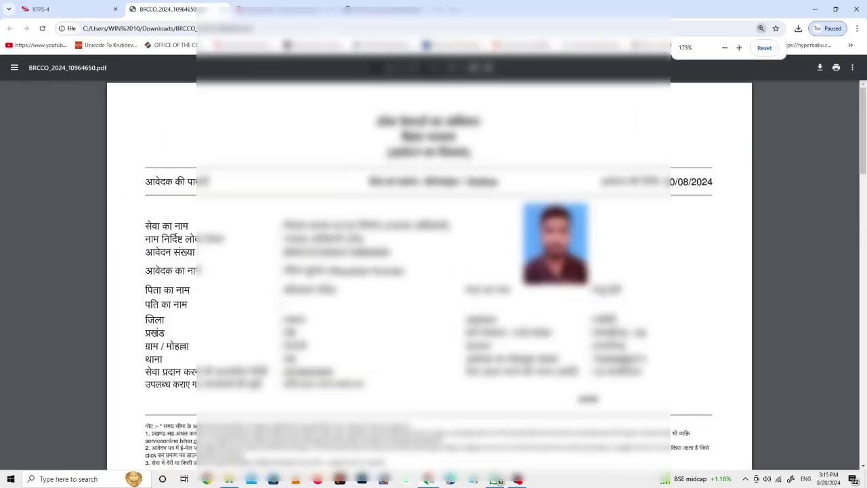
left_click_drag(284, 251, 389, 251)
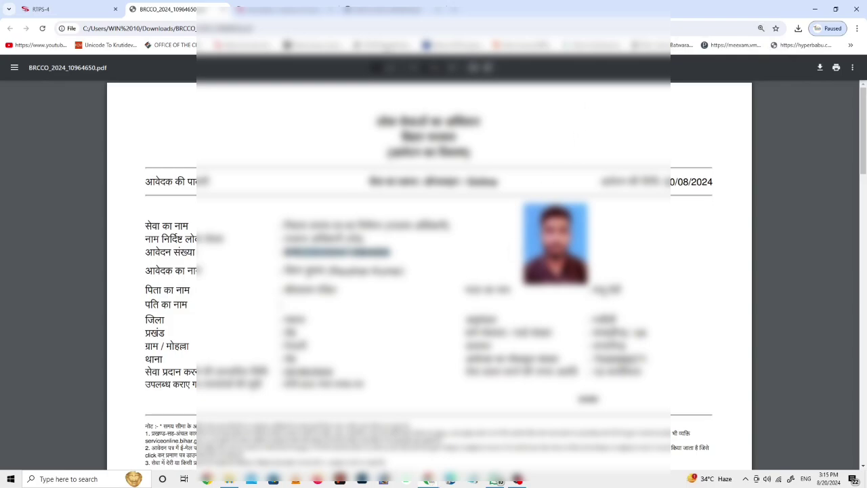
Step: Paste the copied application reference number into the Track Application form
left_click(73, 10)
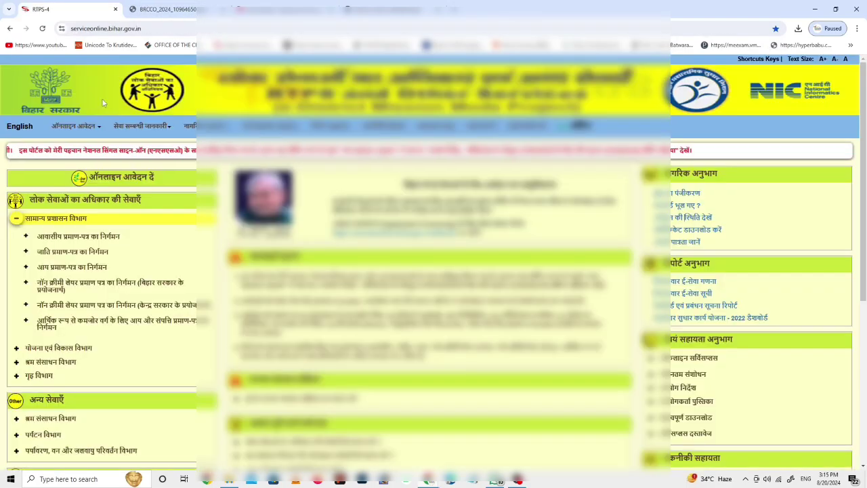
key("ctrl+Tab")
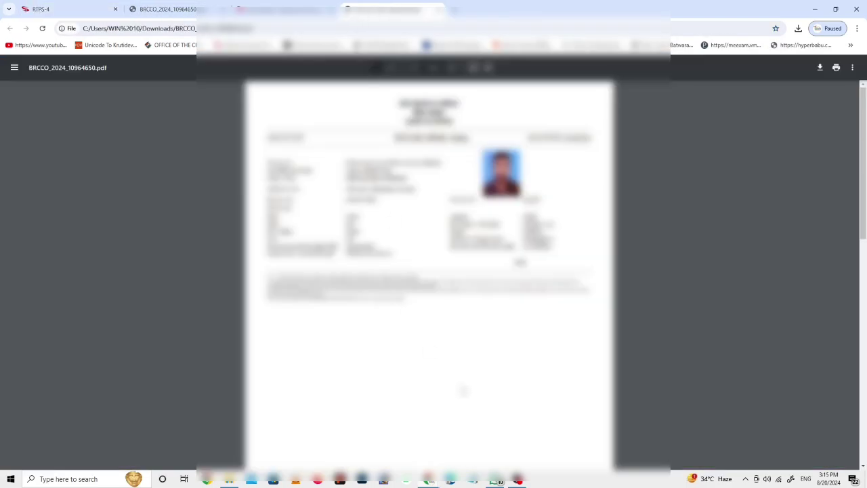
left_click(60, 8)
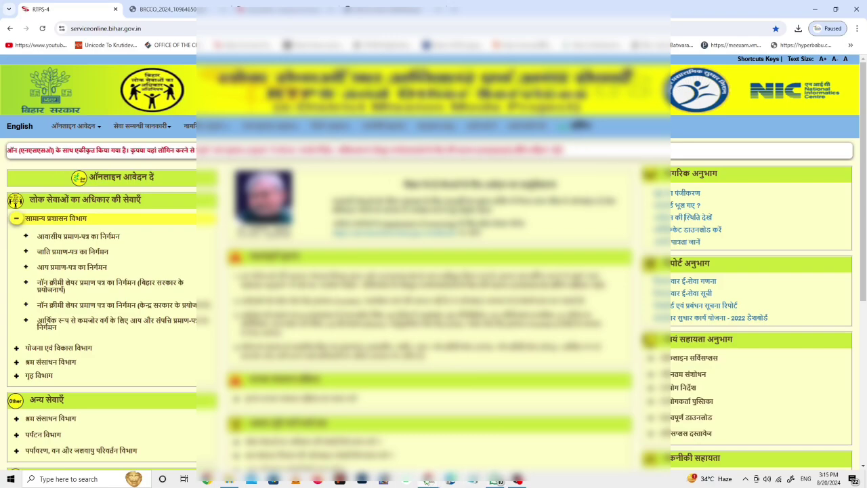
mouse_move(428, 478)
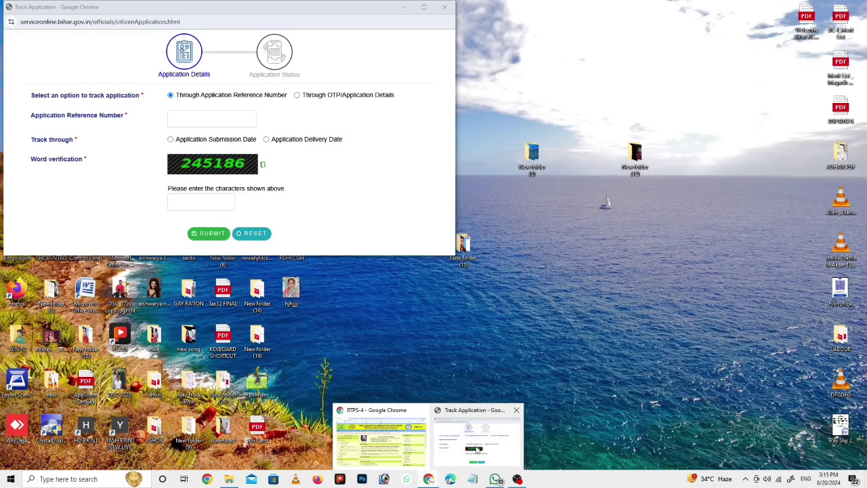
left_click(478, 449)
left_click(187, 118)
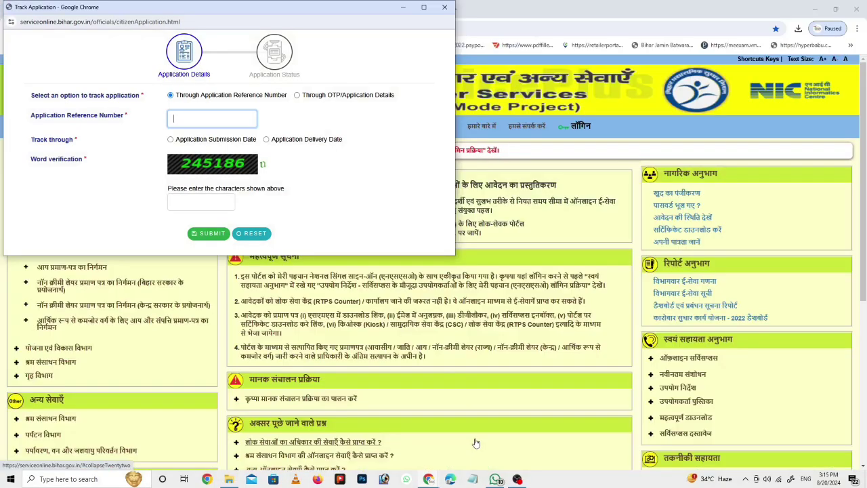
key("ctrl+v")
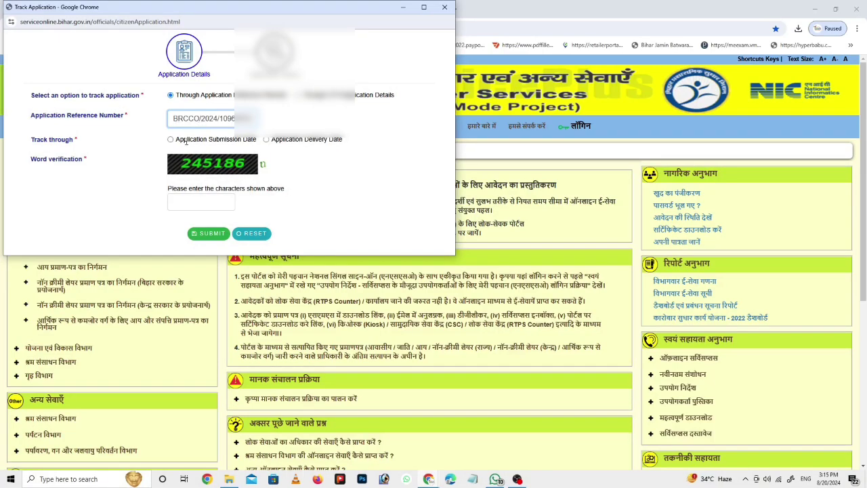
Step: Set the submission date to 13/08/2024, then close the Track Application window
left_click(172, 139)
left_click(195, 163)
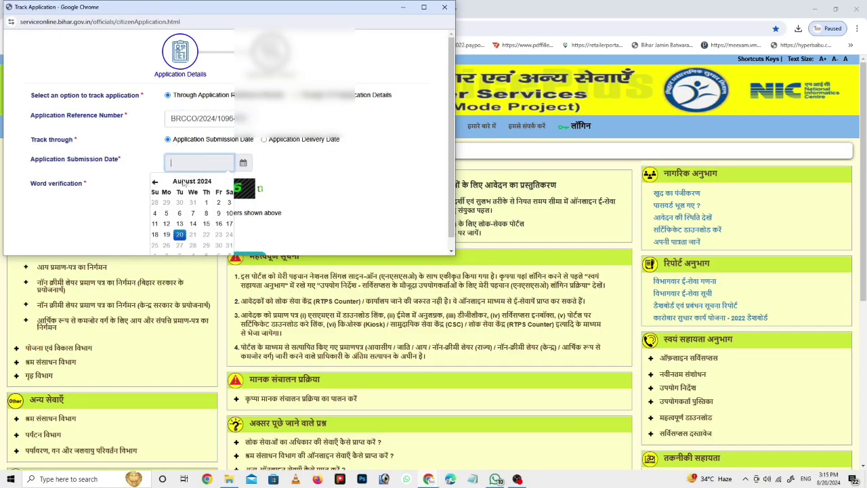
left_click(180, 224)
left_click(175, 226)
scroll(179, 231, "down", 1)
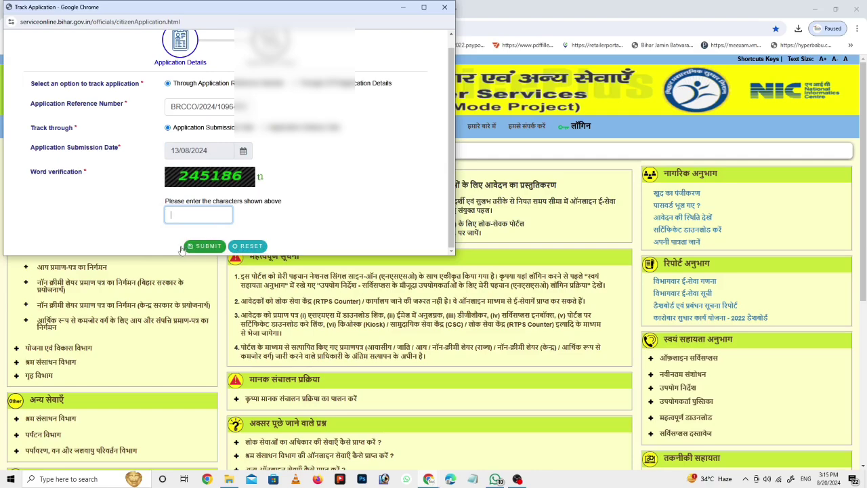
scroll(182, 250, "up", 1)
scroll(291, 163, "down", 1)
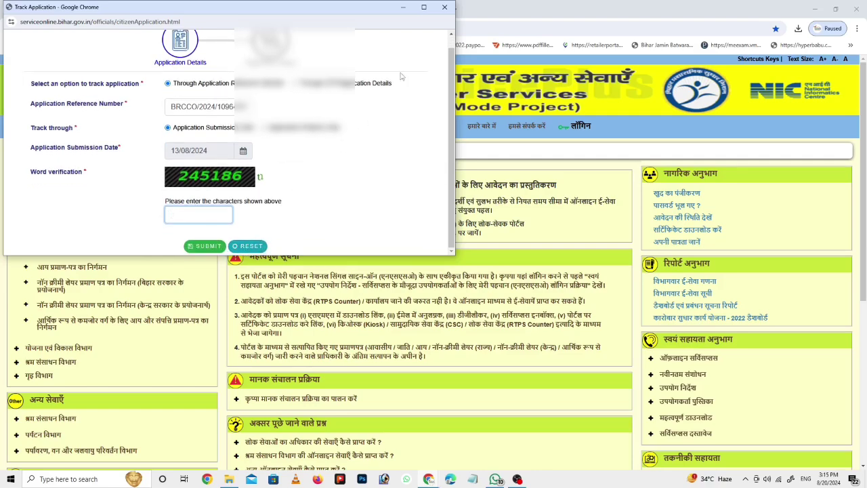
left_click(444, 6)
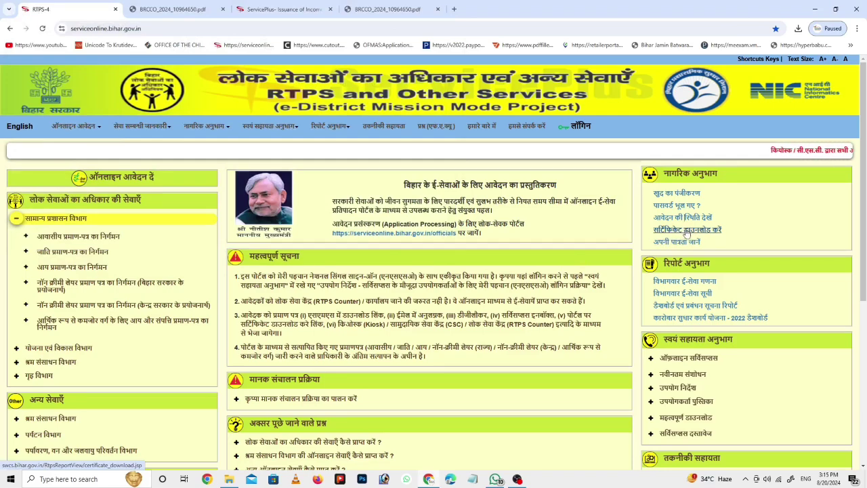
Step: On the certificate download page, paste the Application Ref. Number and enter the applicant's name
left_click(684, 231)
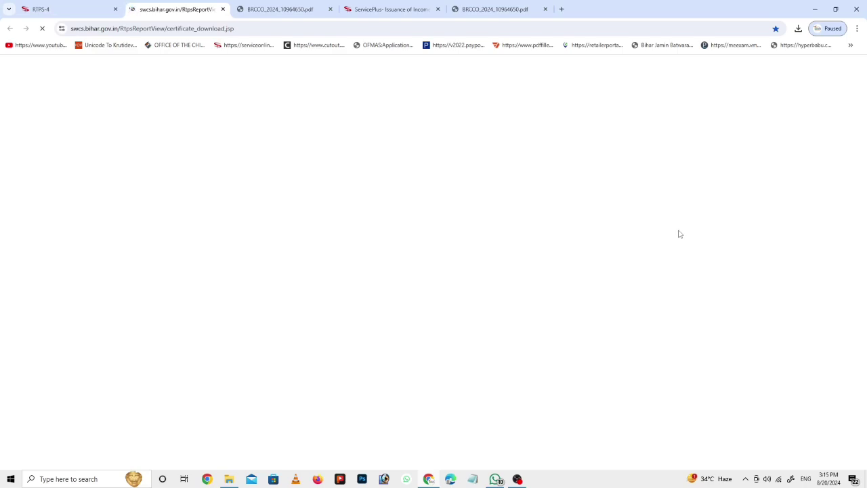
left_click(387, 161)
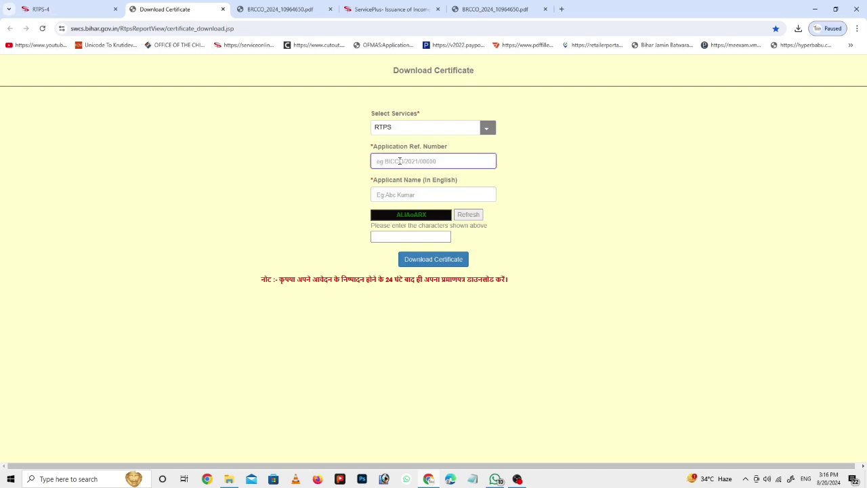
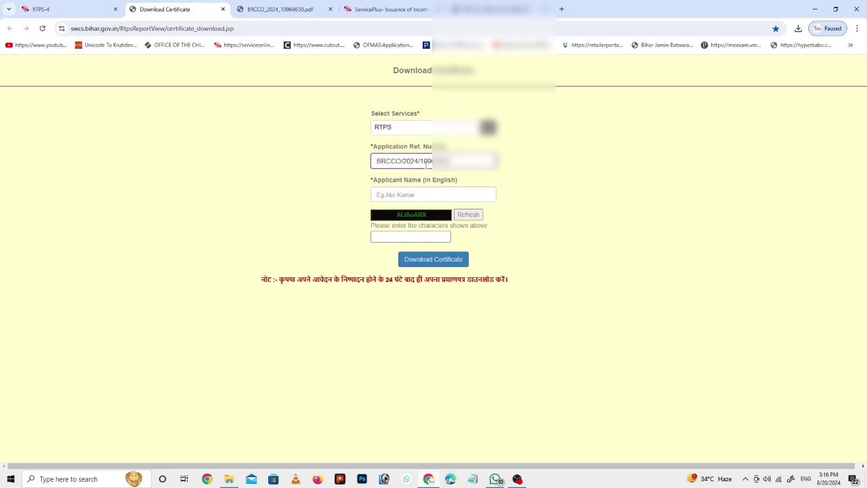
left_click(405, 192)
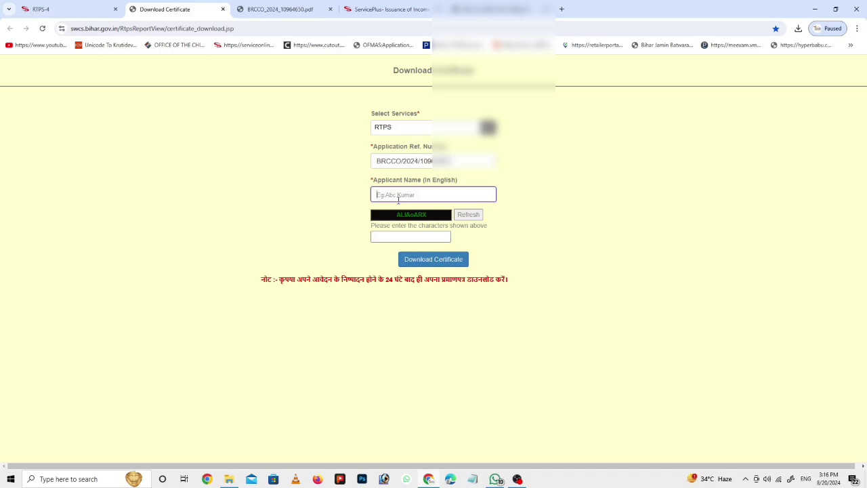
Step: Copy the captcha into its box and request the certificate download
left_click_drag(435, 214, 410, 239)
left_click(386, 238)
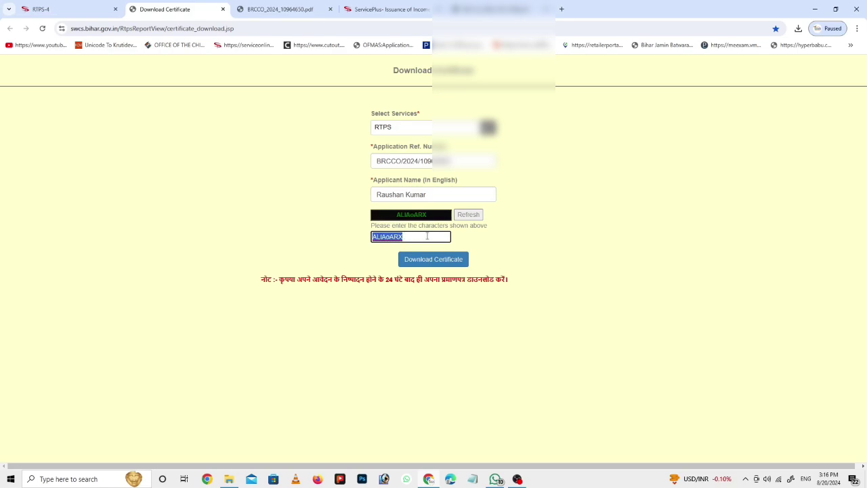
left_click(427, 236)
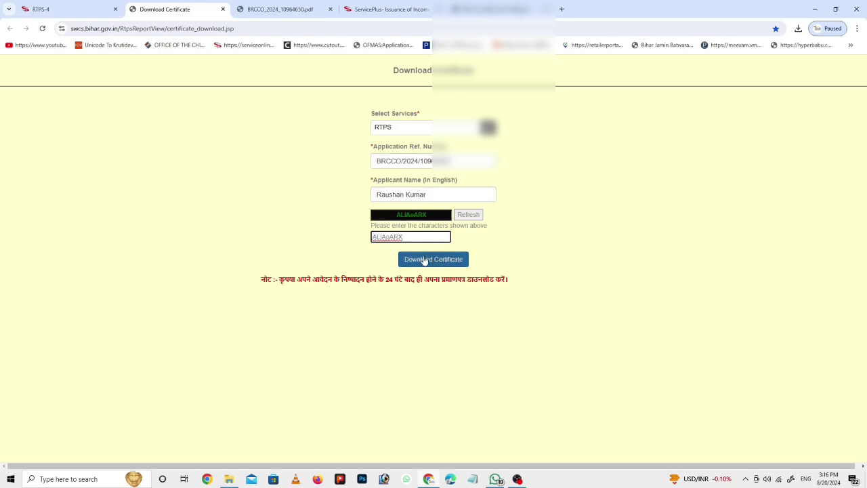
left_click(424, 260)
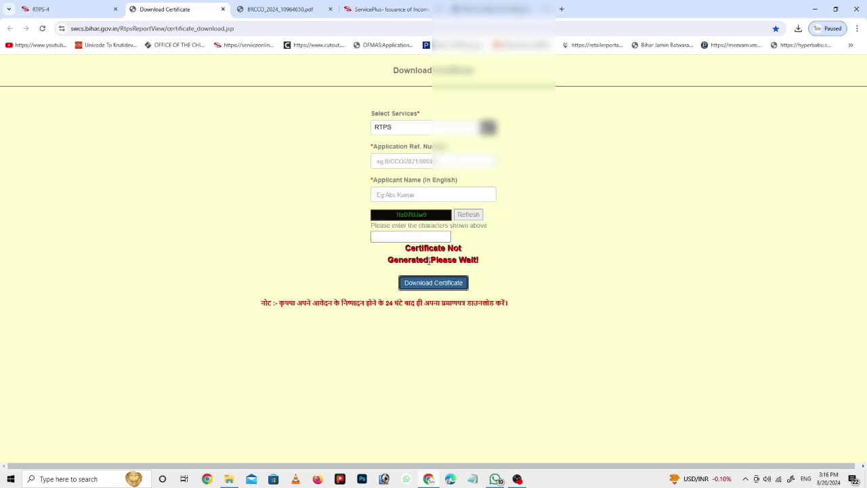